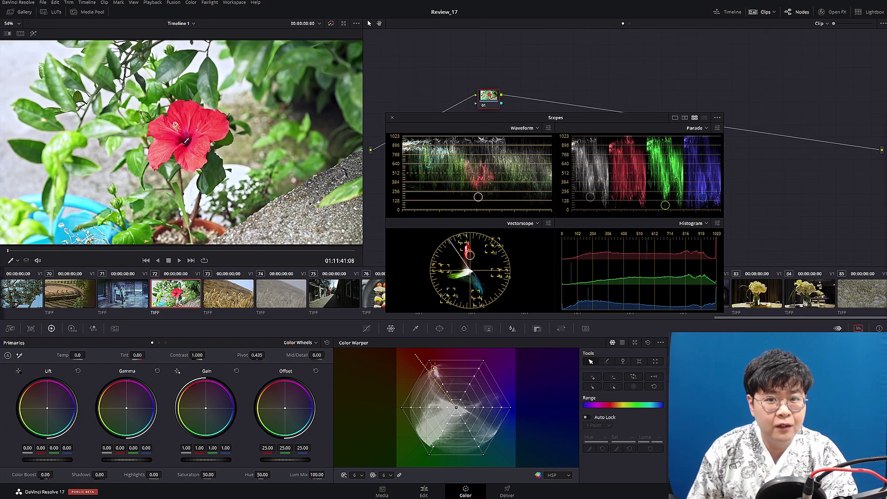
Switch the grading palettes to High Dynamic Range and Curves
scroll(181, 292, "up", 10)
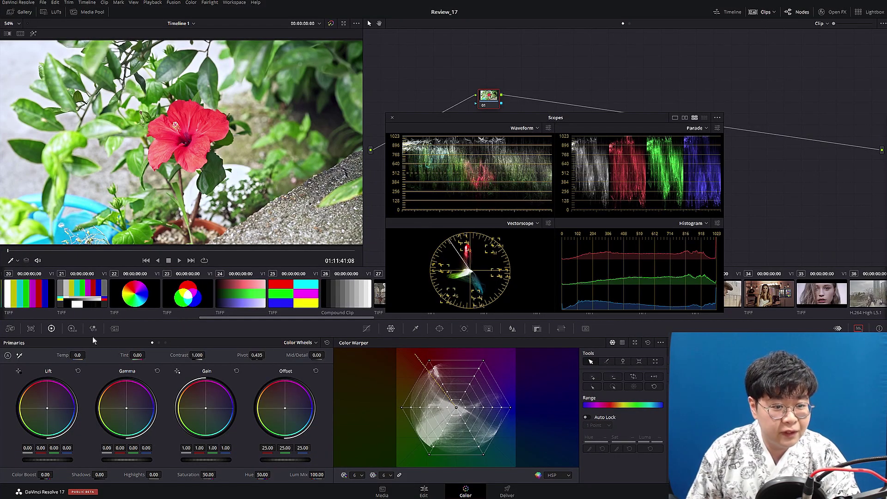
left_click(74, 333)
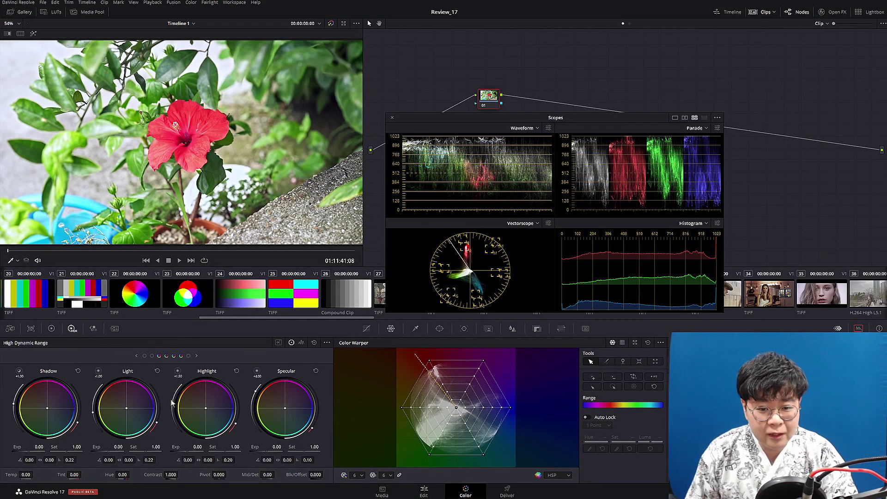
left_click(368, 329)
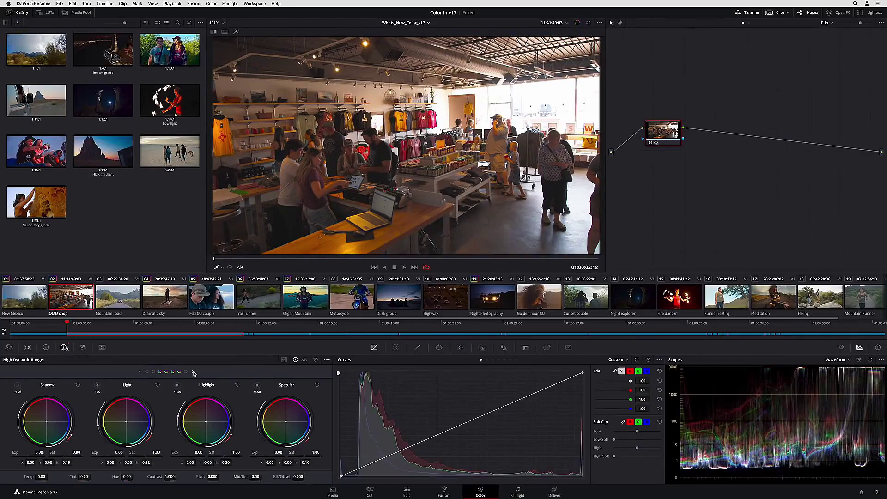
Darken the Light zone and adjust the Specular zone's exposure on the shop interior clip
mouse_move(119, 452)
left_mouse_down()
mouse_move(55, 453)
mouse_move(134, 453)
left_mouse_up()
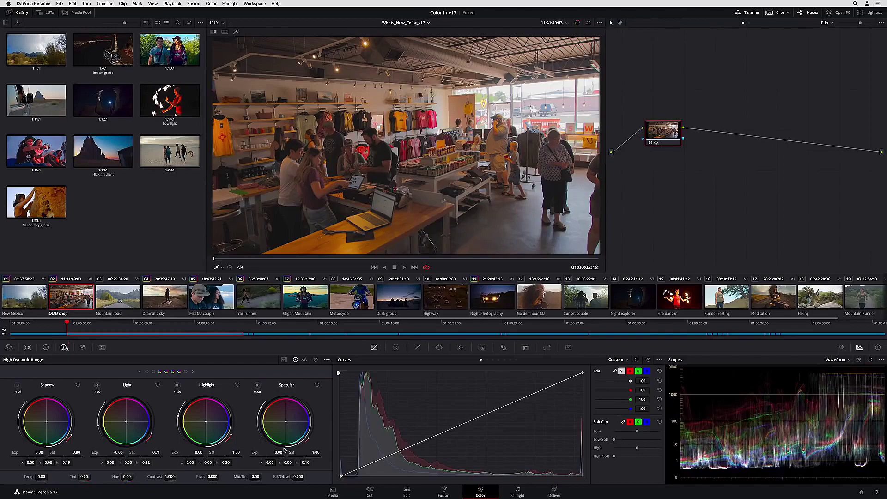
left_click_drag(278, 452, 301, 453)
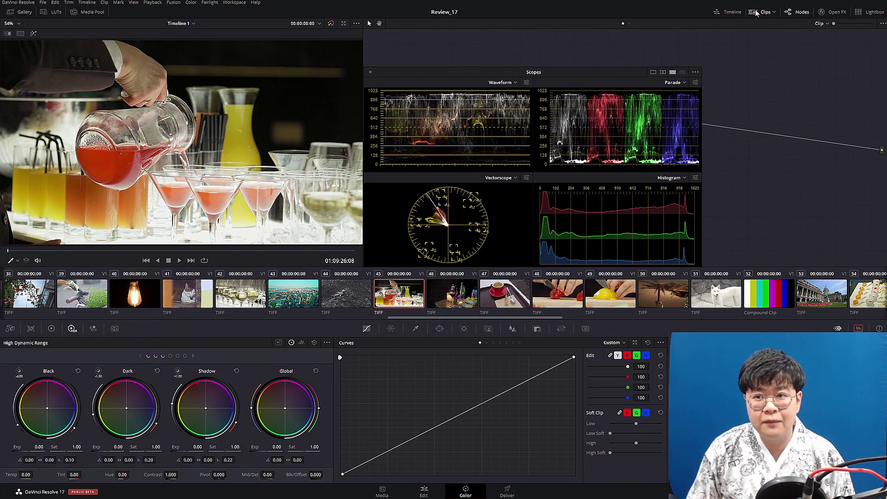
Hide the clip thumbnail strip to enlarge the viewer and node areas
left_click(766, 13)
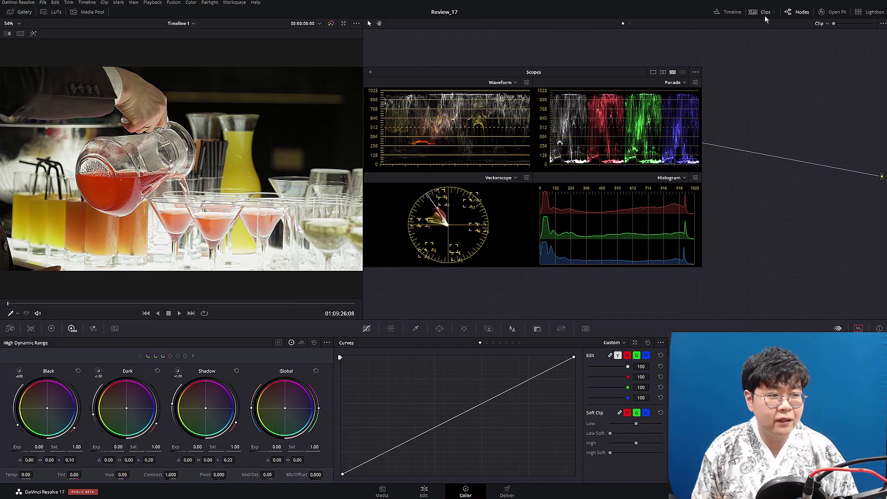
left_click(764, 14)
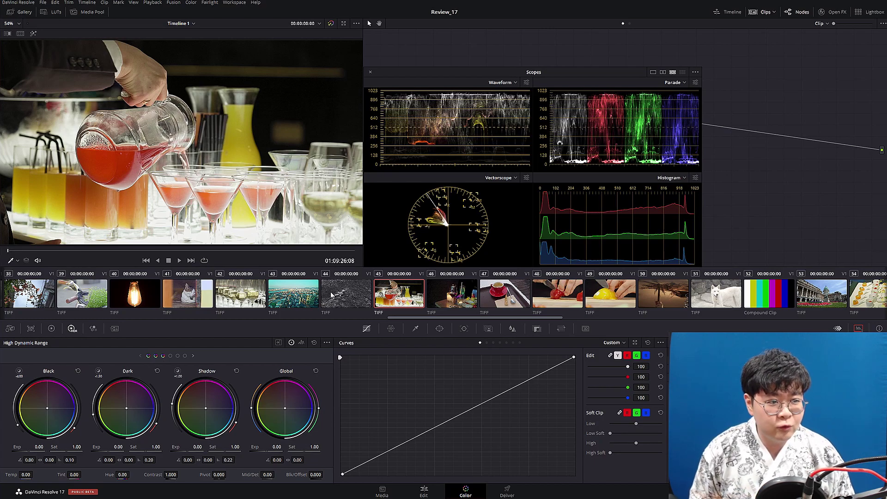
left_click(764, 14)
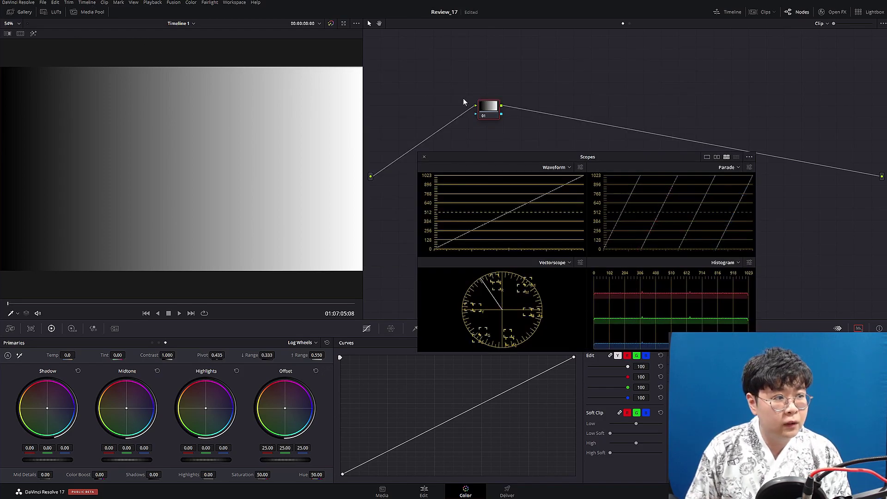
Reposition the greyscale ramp's node closer to the source and apply an Arri LUT to it
left_click_drag(487, 107, 442, 90)
right_click(441, 92)
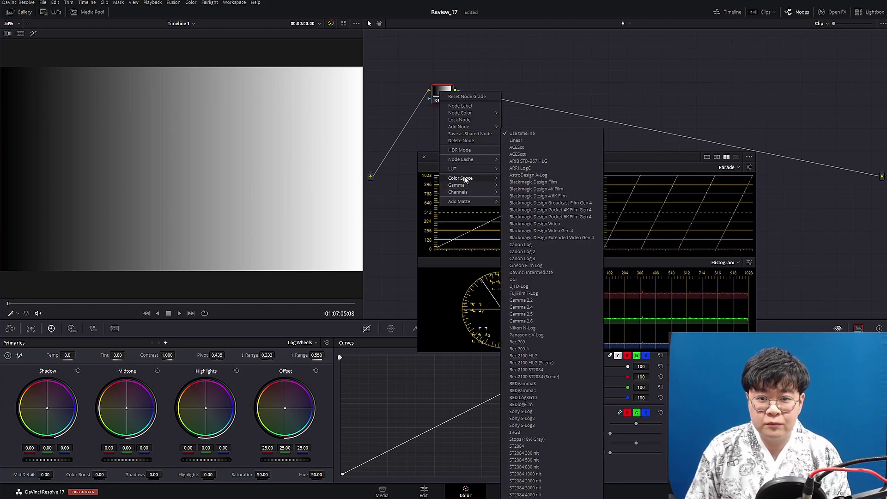
mouse_move(466, 170)
mouse_move(536, 227)
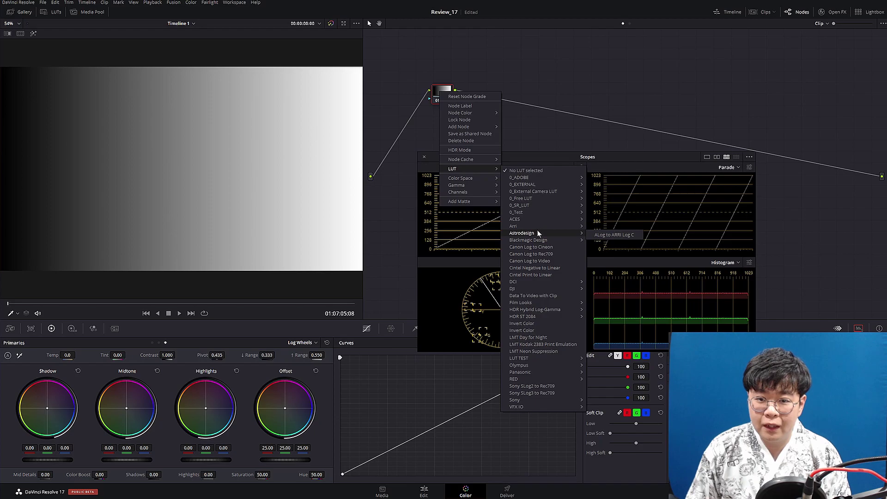
left_click(631, 228)
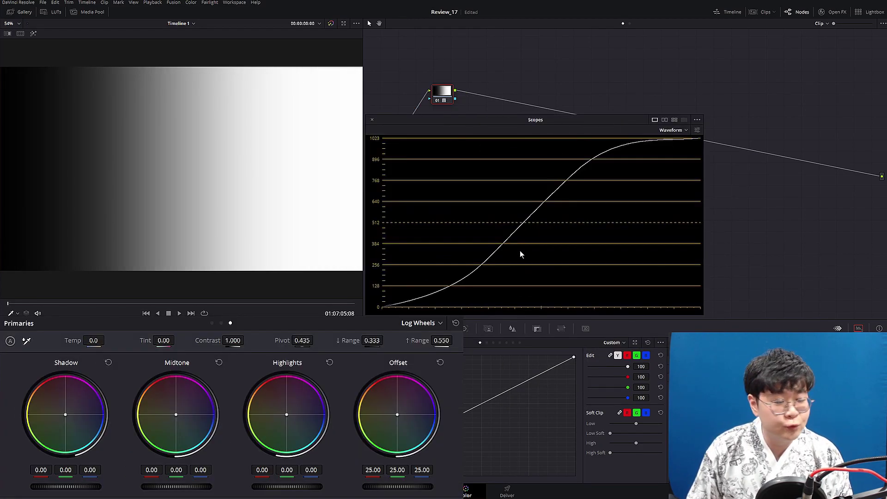
Add a serial node ahead of the LUT node and shift it slightly away from its neighbour
key("alt+s")
left_click(441, 87)
left_click_drag(440, 87, 431, 78)
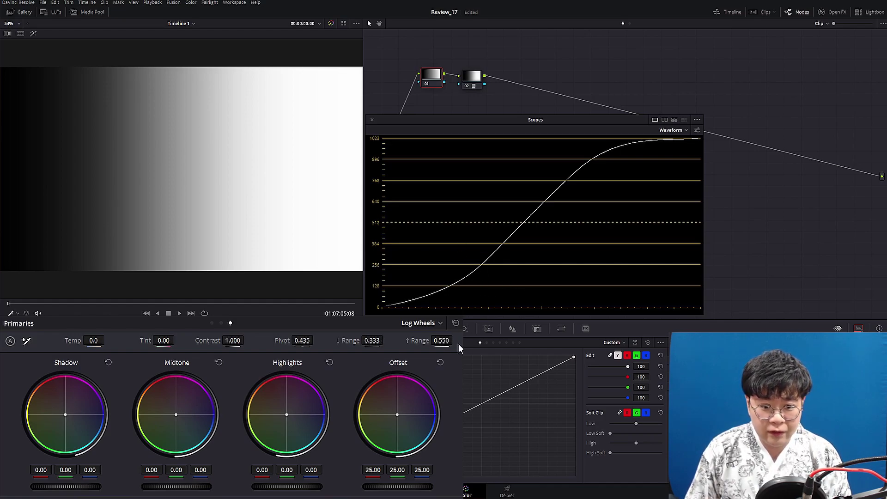
Try log grading with high range 0.674, shadows 0.14, midtones 0.05 and highlights -0.04, and reset the primaries
left_click_drag(446, 342, 449, 340)
left_click_drag(63, 489, 73, 489)
left_click_drag(286, 486, 283, 486)
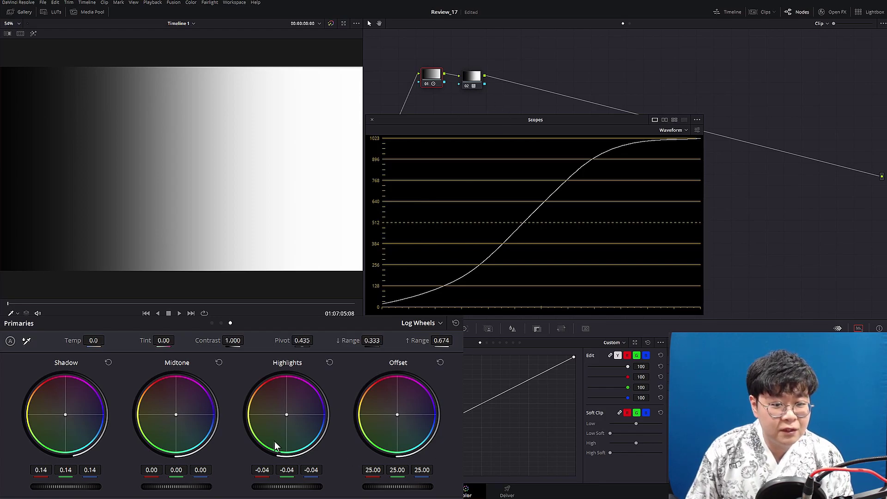
left_click_drag(177, 489, 178, 488)
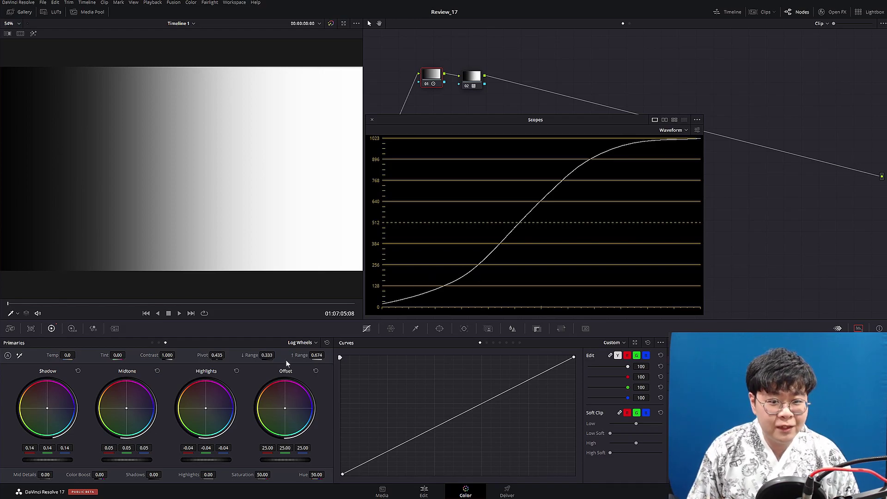
left_click(326, 342)
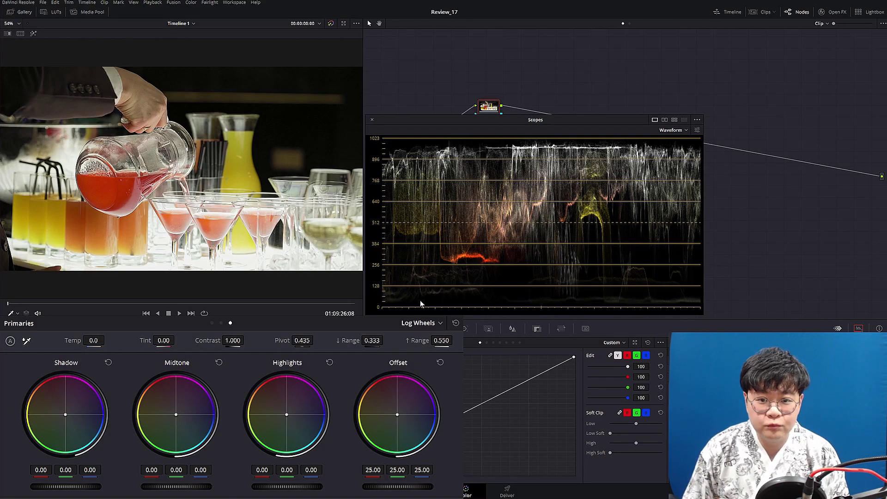
Turn off waveform colorizing, and tint the cocktail clip's log shadows blue at -0.39, 0.06, 0.49 with low range 0.200
left_click(697, 130)
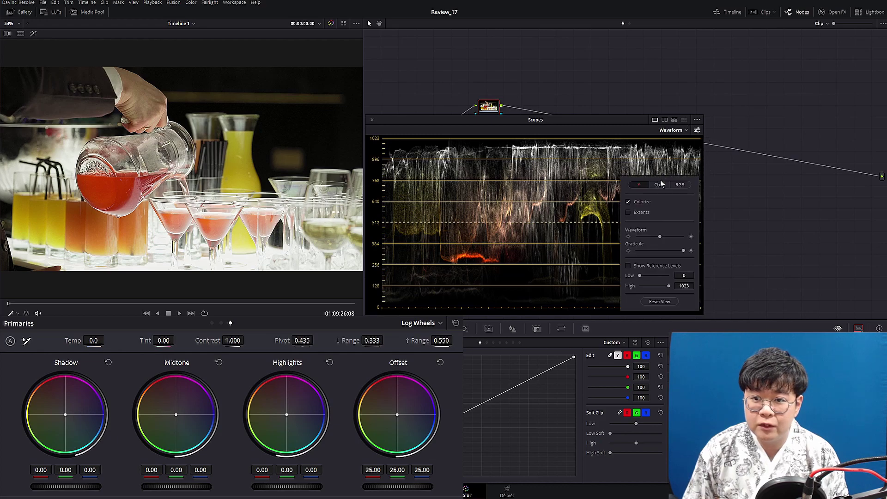
left_click(640, 203)
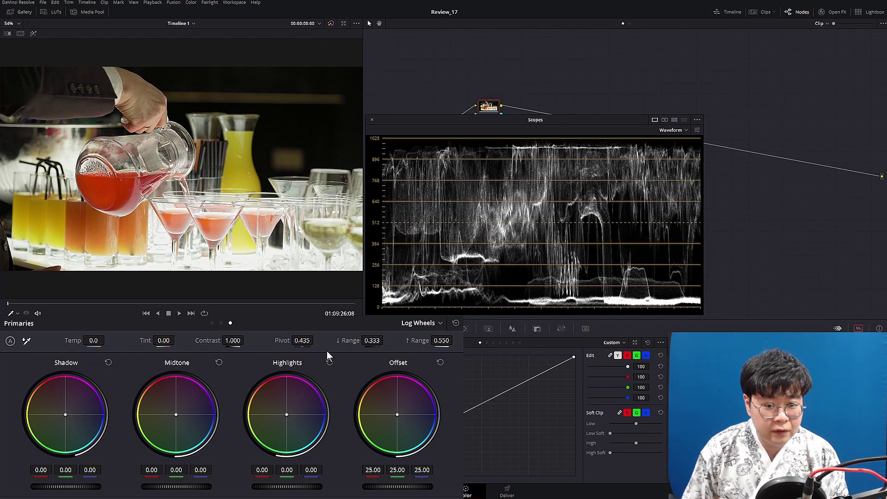
left_click_drag(372, 340, 77, 426)
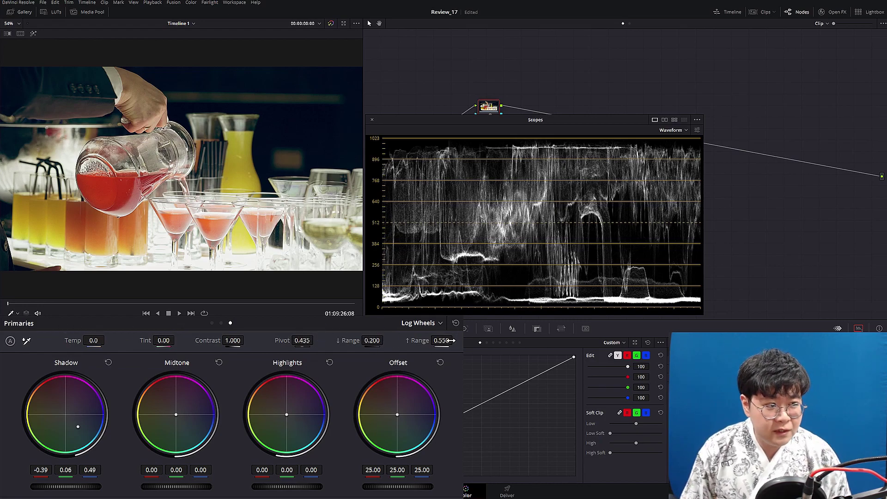
Open the High Dynamic Range palette on the Light, Highlight and Specular wheels, expanded with the Zones graph beside them
left_click(72, 329)
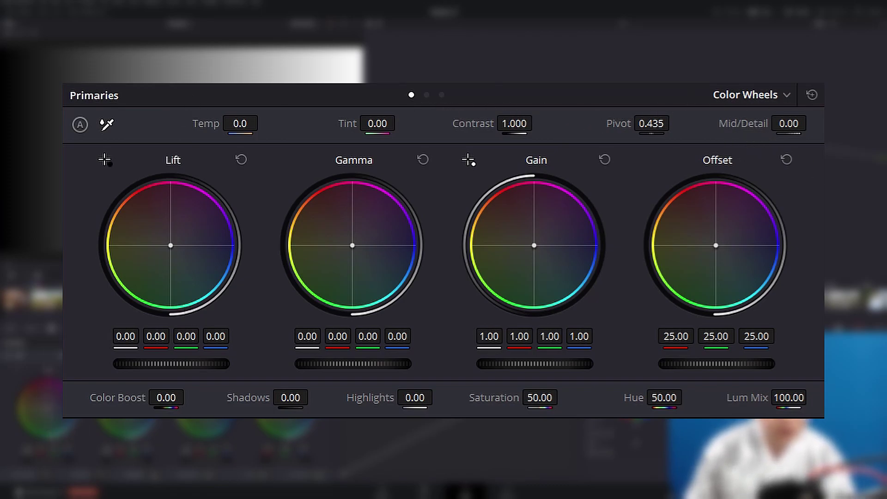
left_click(72, 327)
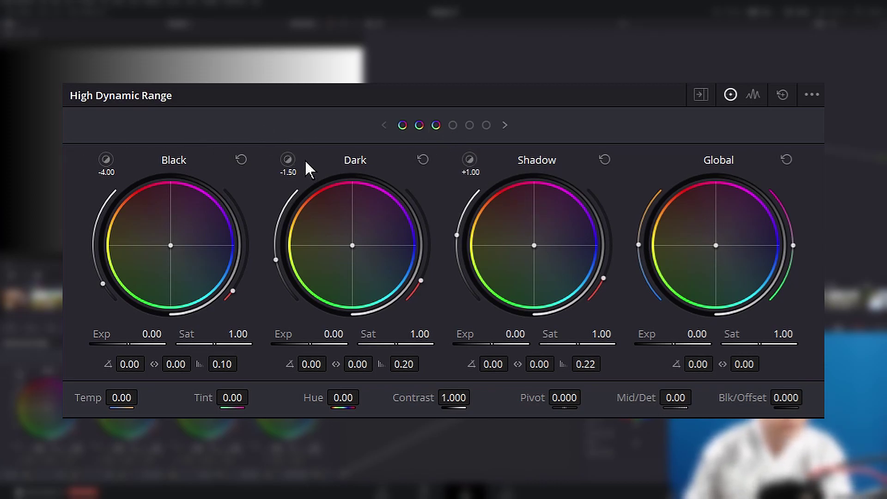
left_click(489, 125)
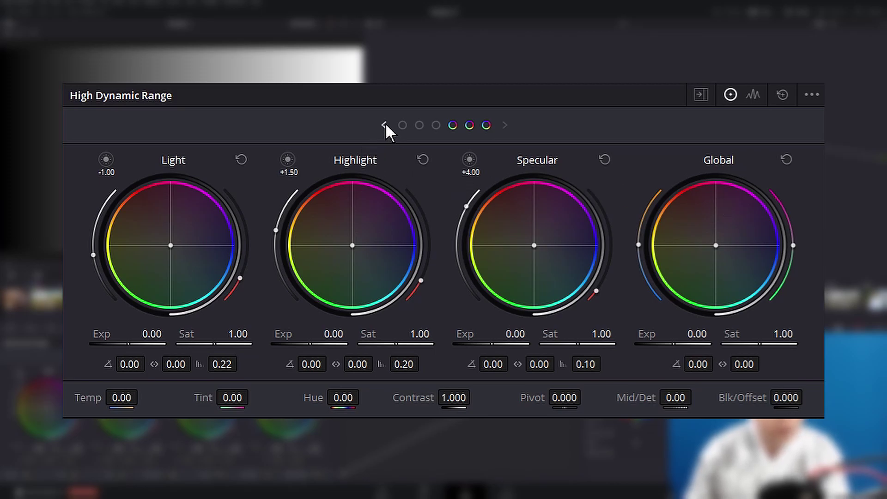
left_click(754, 93)
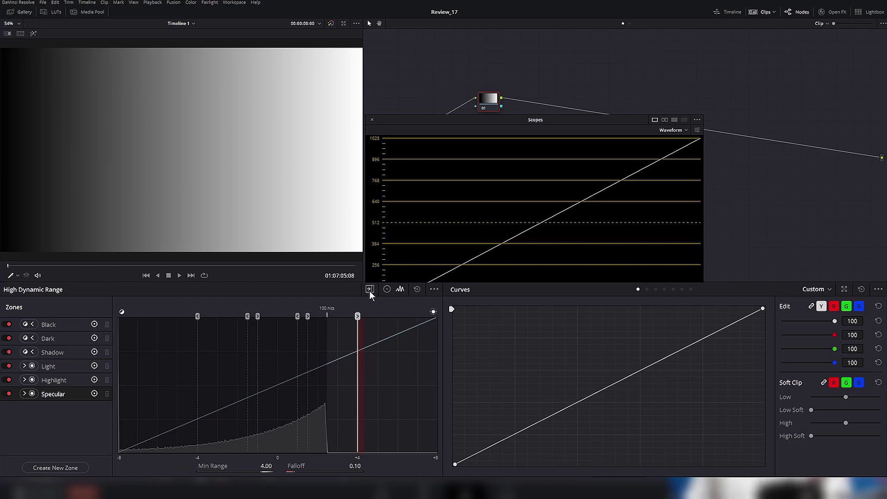
left_click(370, 289)
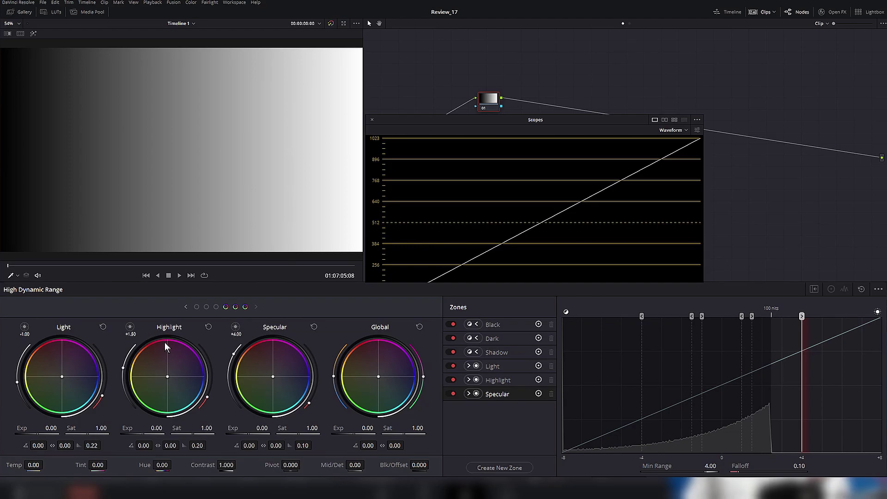
Examine the stepped greyscale clip with the histogram scope against the zone graph
key("Down")
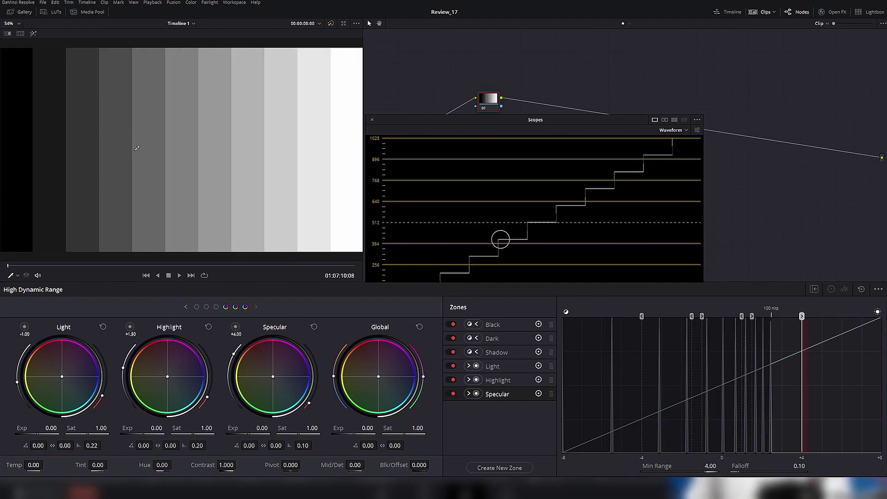
left_click(686, 130)
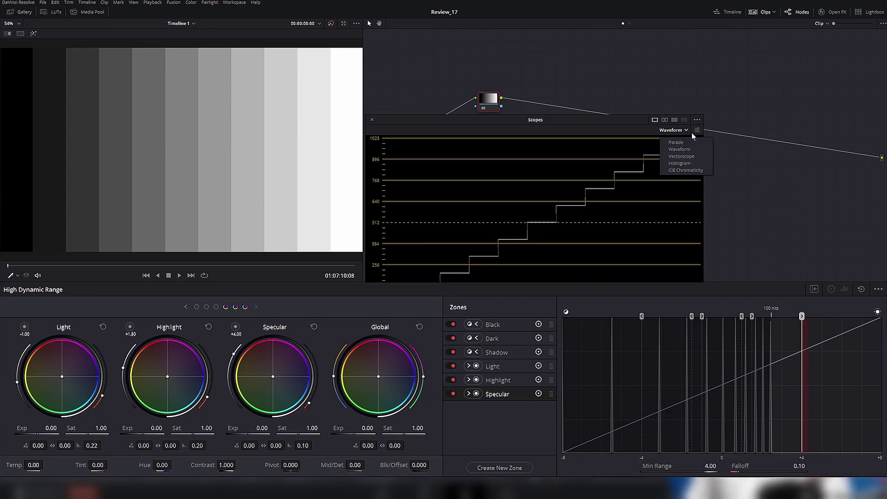
left_click(683, 167)
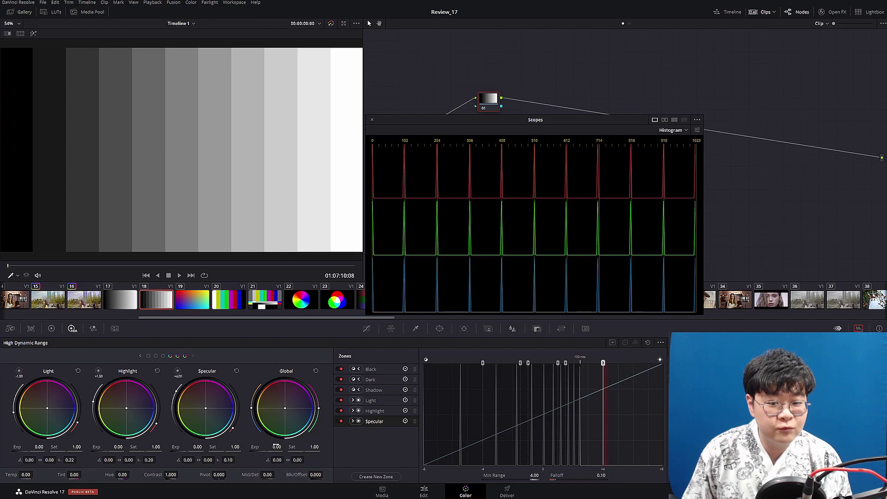
Return to the smooth greyscale ramp clip and display it in the waveform scope
key("Up")
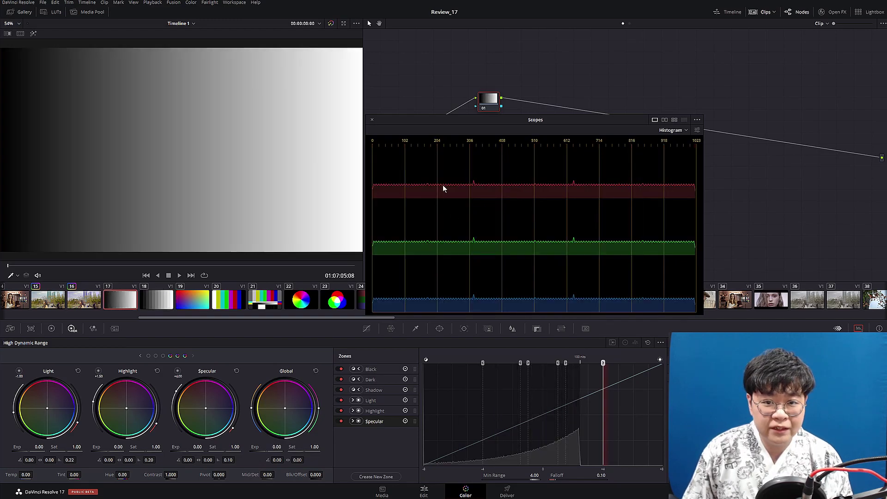
left_click(674, 130)
left_click(683, 148)
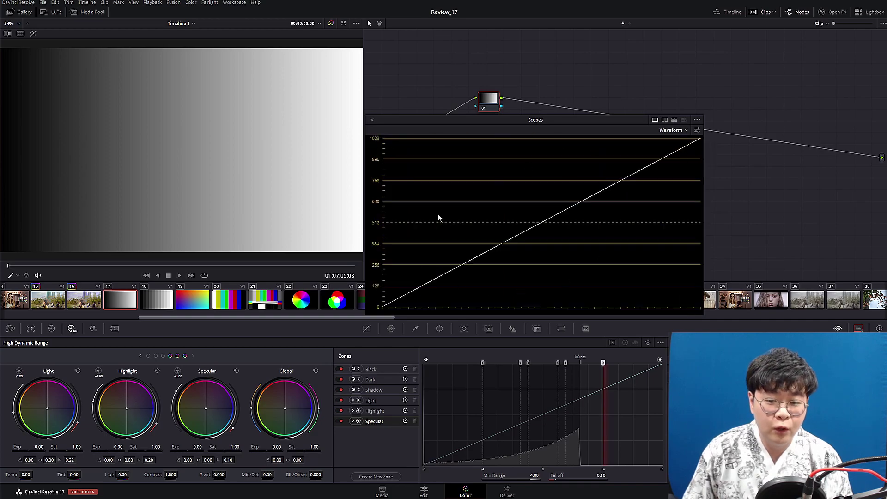
Try the Global exposure at 1.48, 1.75 and a negative value on the greyscale ramp, resetting it after each
left_click_drag(276, 447, 297, 446)
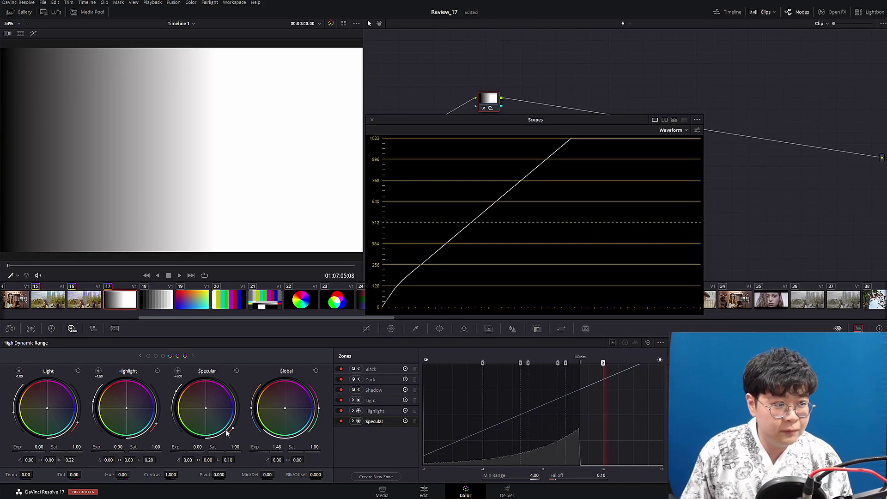
double_click(254, 447)
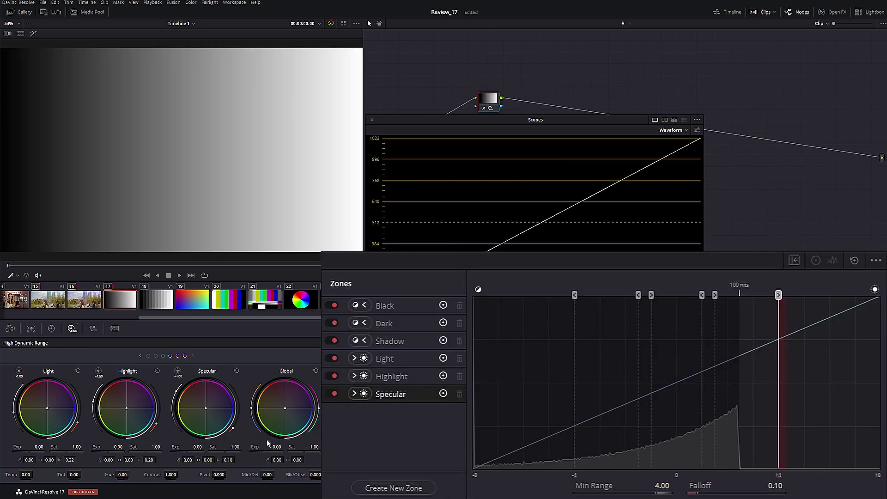
mouse_move(256, 448)
left_mouse_down()
mouse_move(278, 448)
mouse_move(222, 448)
mouse_move(280, 448)
mouse_move(231, 448)
mouse_move(272, 448)
left_mouse_up()
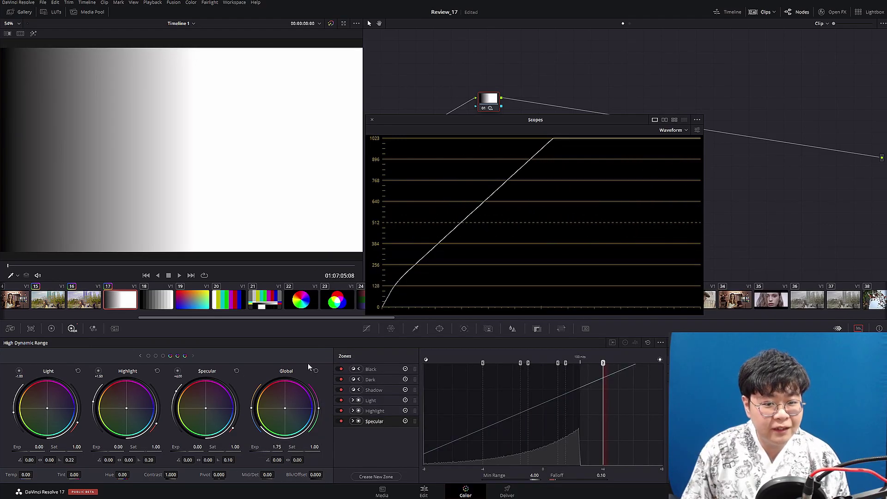
left_click(316, 370)
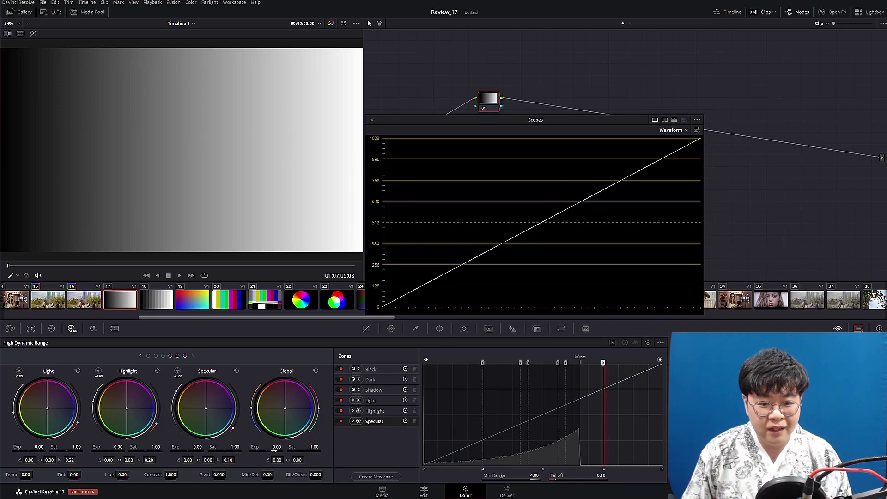
mouse_move(276, 448)
left_mouse_down()
mouse_move(289, 447)
mouse_move(271, 447)
mouse_move(279, 446)
left_mouse_up()
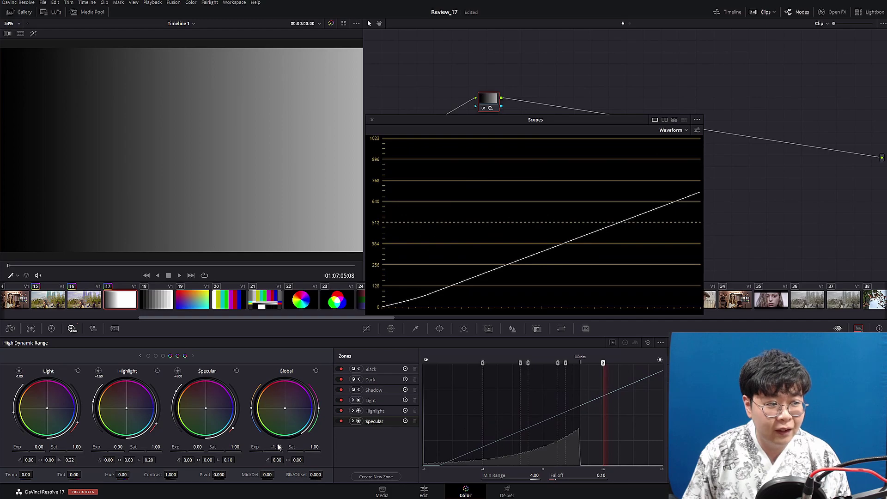
left_click(315, 371)
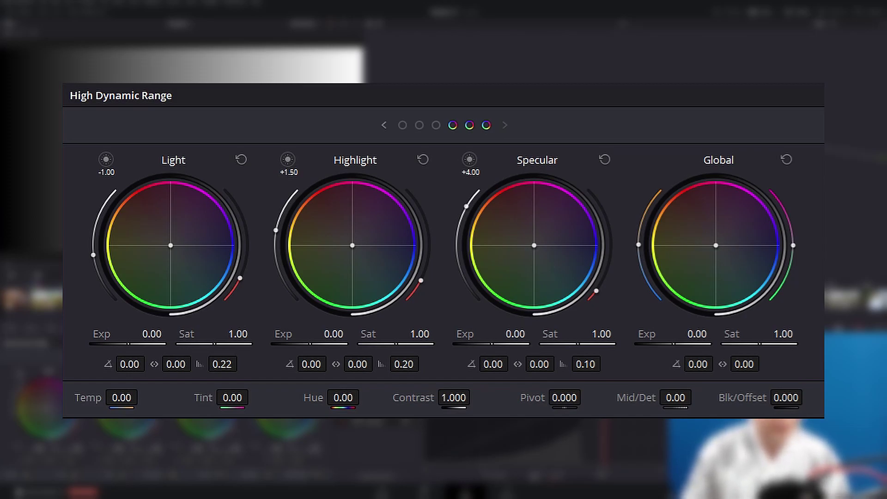
On the color gradient clip, try a primary Saturation change and the Global saturation at 1.50 and 1.38, undoing the changes
key("Down")
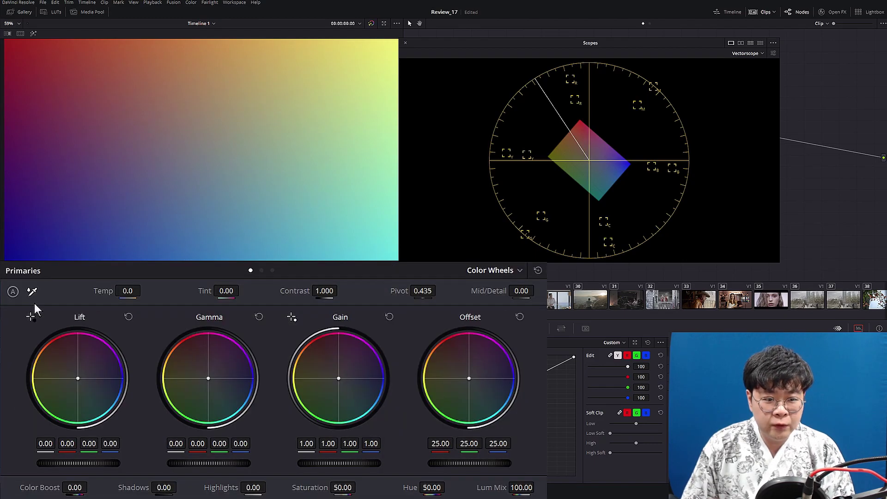
left_click_drag(342, 487, 359, 486)
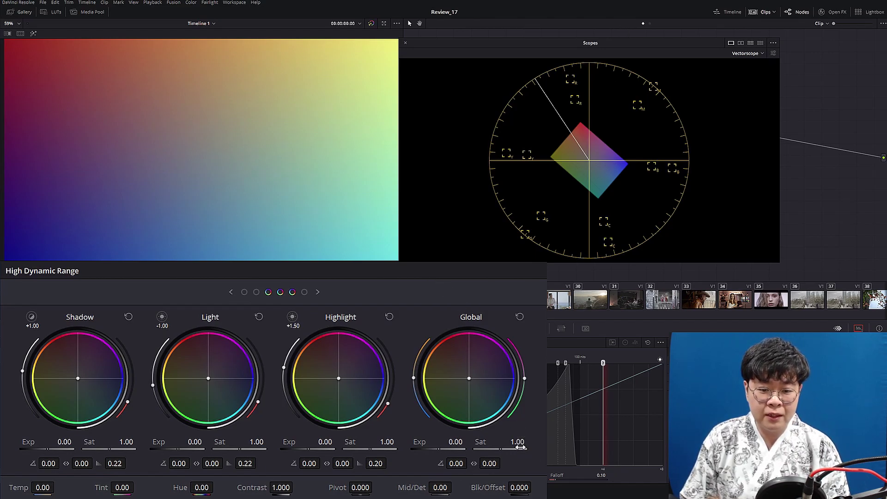
left_click_drag(518, 442, 586, 442)
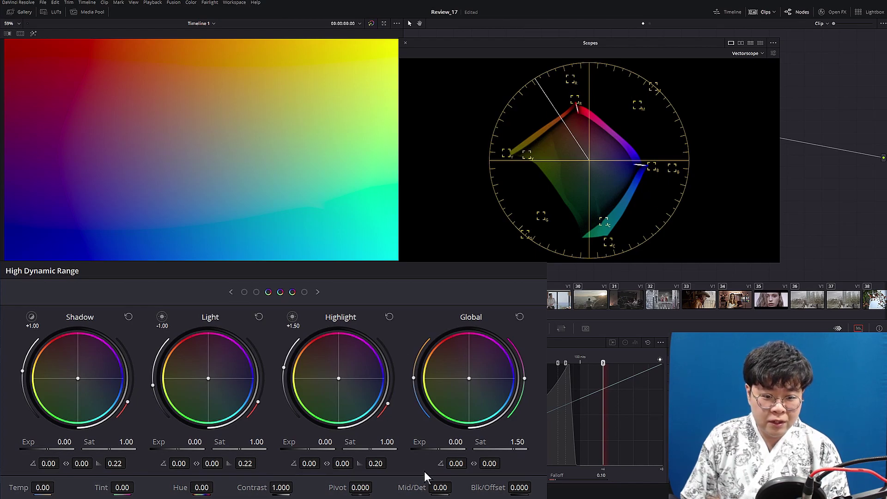
mouse_move(506, 442)
left_mouse_down()
mouse_move(478, 442)
mouse_move(498, 443)
left_mouse_up()
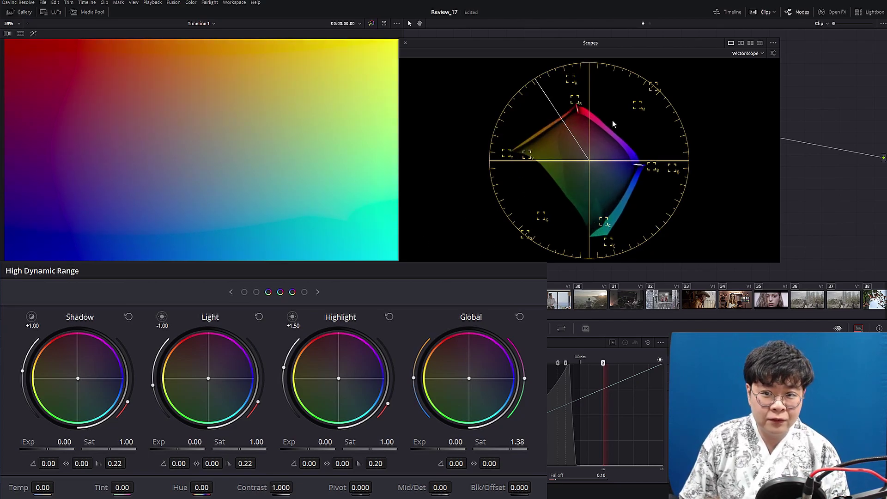
key("ctrl+z")
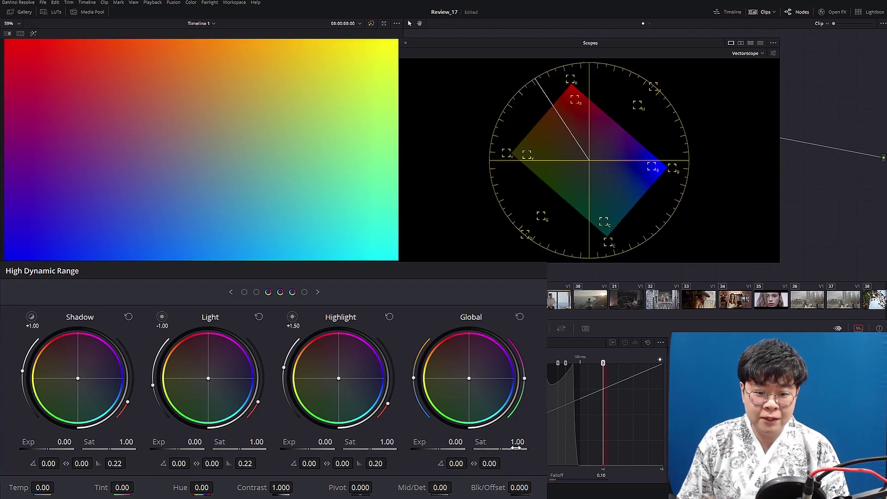
Try the Global saturation at 0.85 and 0.87 on the more saturated gradient clip, resetting it after each
left_click_drag(518, 441, 495, 442)
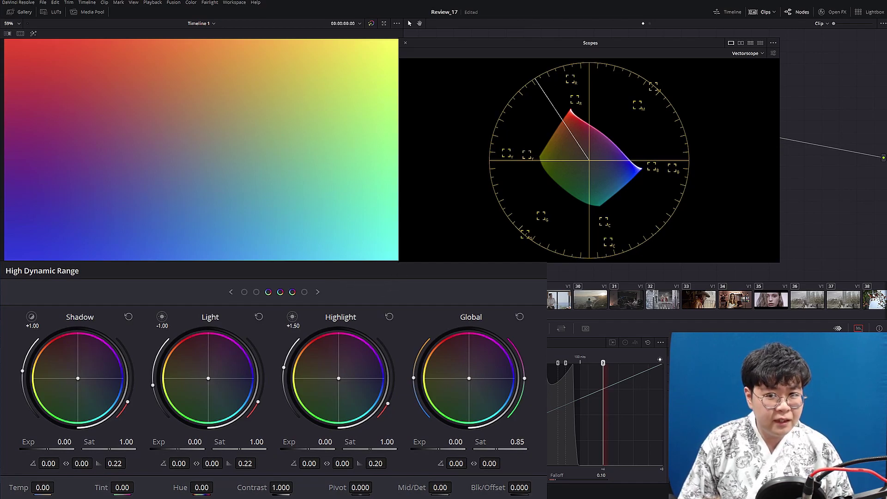
key("ctrl+s")
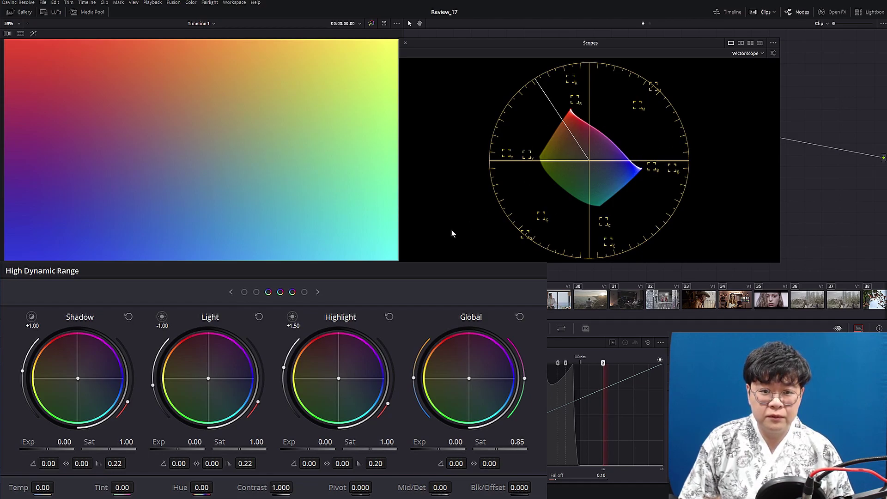
double_click(517, 442)
left_click_drag(529, 442, 504, 445)
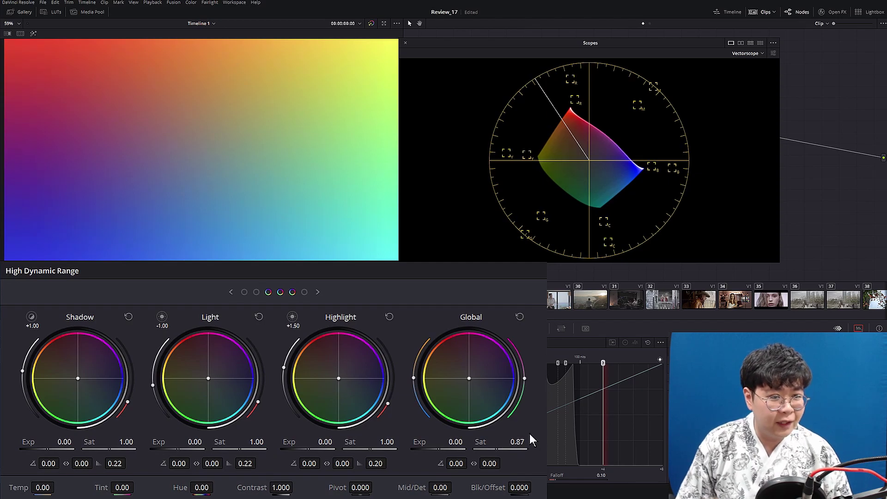
double_click(475, 441)
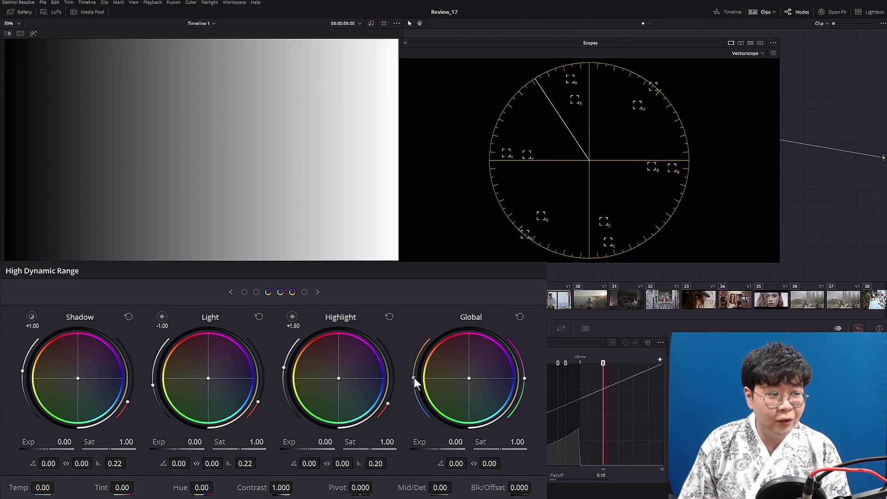
Compare the Global wheel's temperature control with the primary Temp at -4000 and primary Tint on the greyscale ramp, resetting each change
left_click_drag(414, 378, 402, 323)
left_click(519, 317)
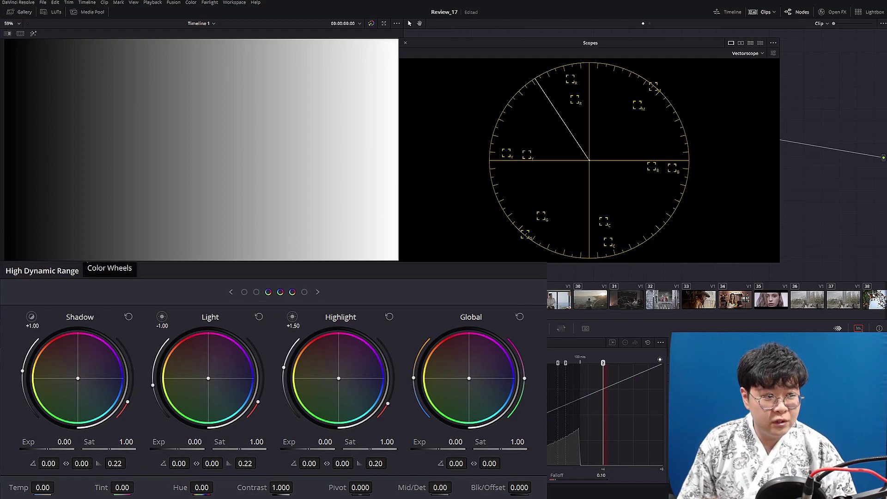
left_click(86, 261)
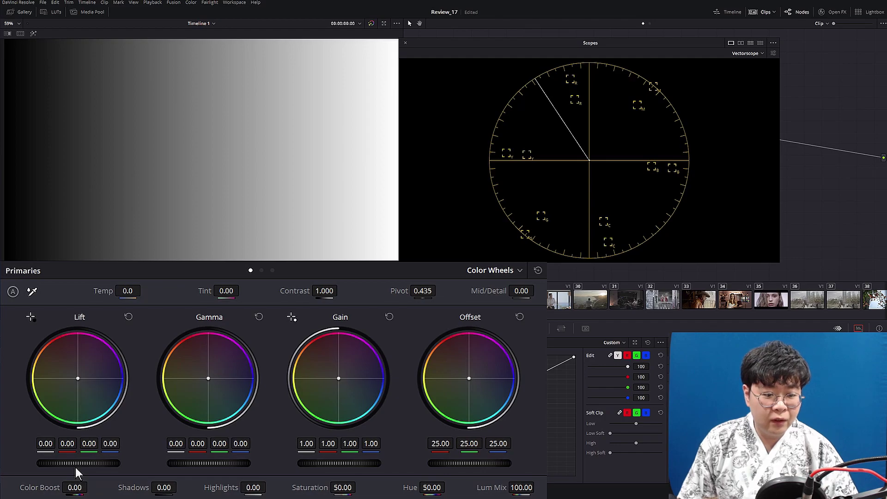
left_click_drag(114, 293, 92, 293)
double_click(103, 290)
left_click_drag(205, 292, 184, 294)
double_click(203, 291)
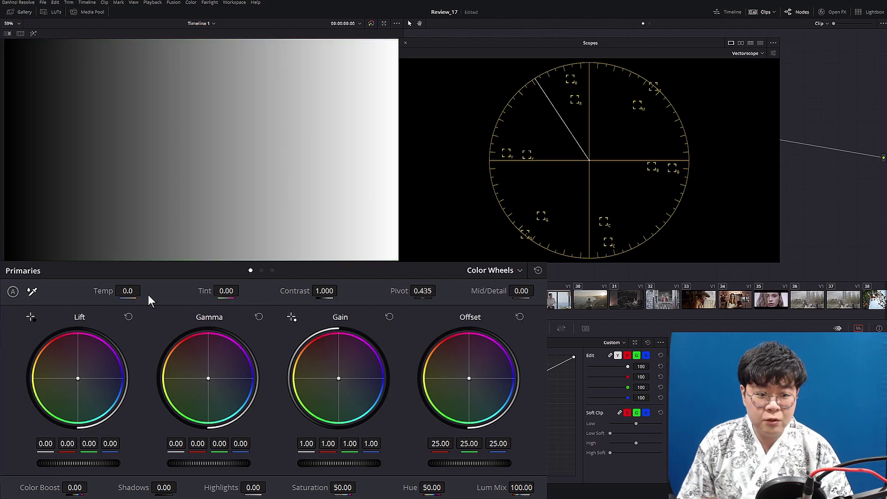
mouse_move(127, 290)
left_mouse_down()
mouse_move(144, 290)
mouse_move(124, 296)
left_mouse_up()
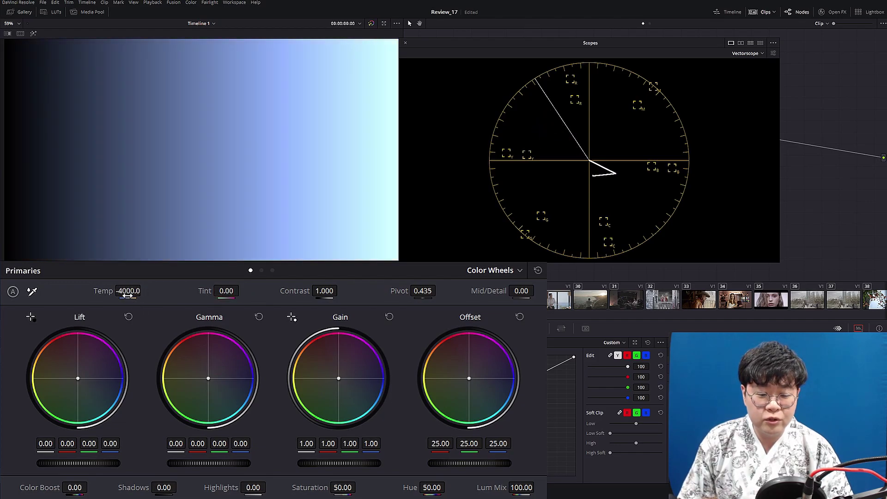
double_click(103, 290)
mouse_move(228, 292)
left_mouse_down()
mouse_move(249, 292)
mouse_move(174, 291)
left_mouse_up()
double_click(205, 292)
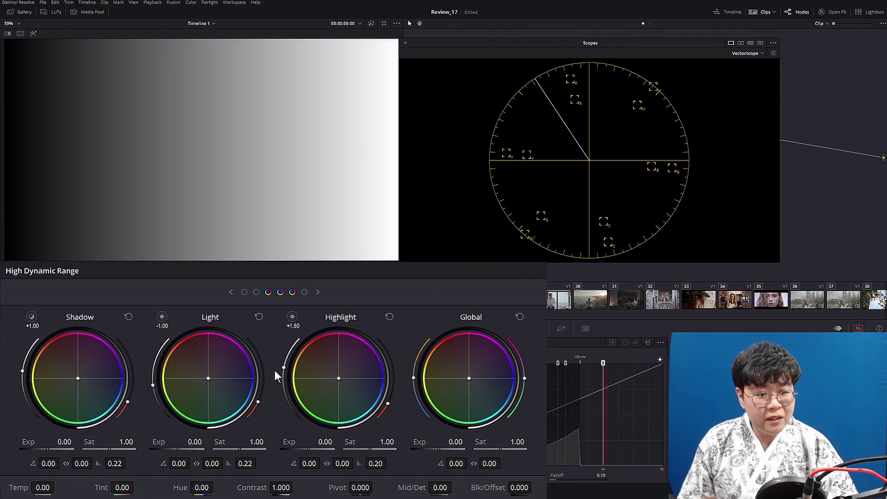
Try the Global wheel's temperature in both directions and its Tint at -100 on the greyscale ramp, resetting the wheel after each
left_click_drag(412, 379, 472, 263)
left_click_drag(429, 340, 429, 416)
left_click(519, 317)
left_click_drag(525, 378, 534, 472)
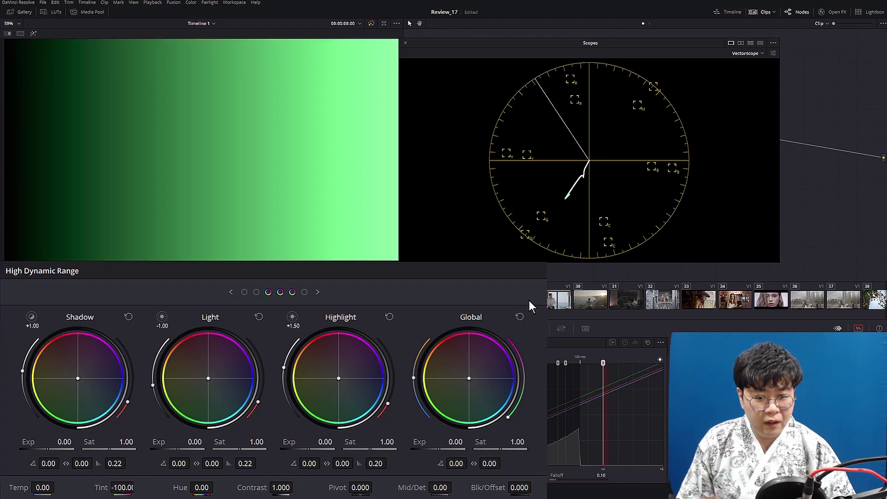
left_click(520, 317)
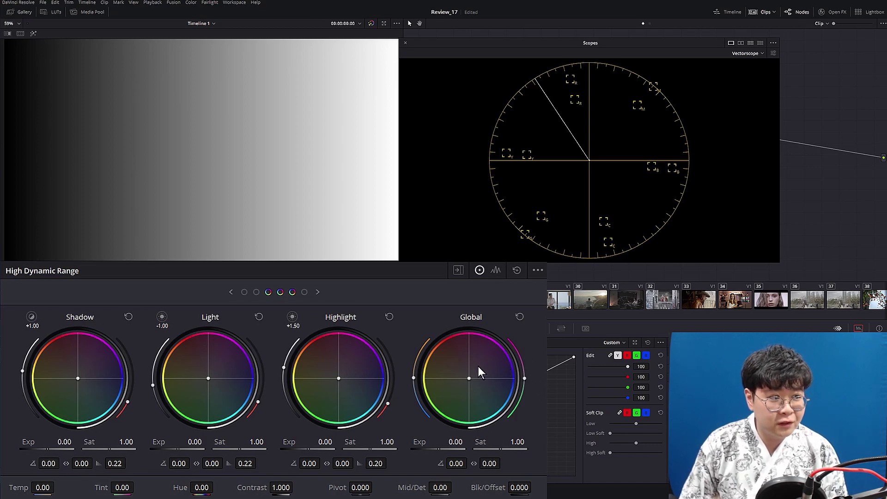
Try Global color balance at angle 30.59 with strength 0.29, angle 31.98 with strength 0.28, and towards green, against a primary Gain shift
left_click_drag(470, 378, 462, 366)
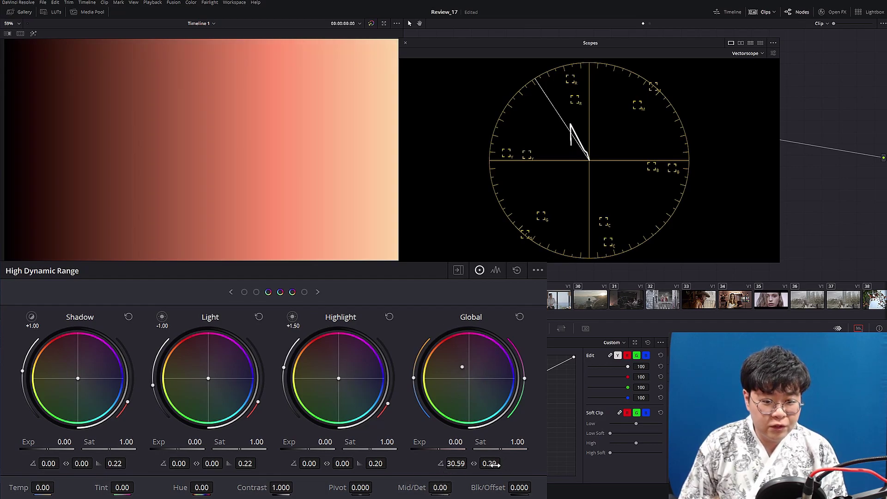
left_click_drag(462, 367, 462, 368)
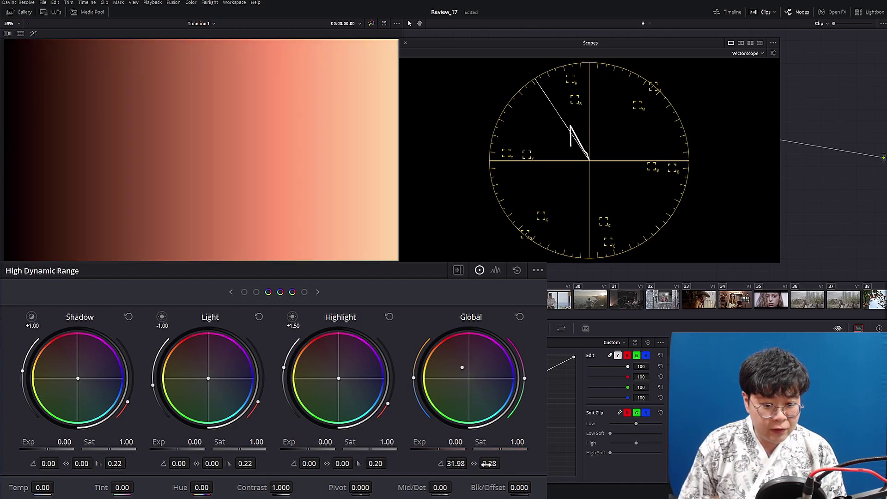
mouse_move(463, 368)
left_mouse_down()
mouse_move(473, 379)
mouse_move(467, 370)
mouse_move(459, 384)
mouse_move(464, 370)
mouse_move(466, 384)
left_mouse_up()
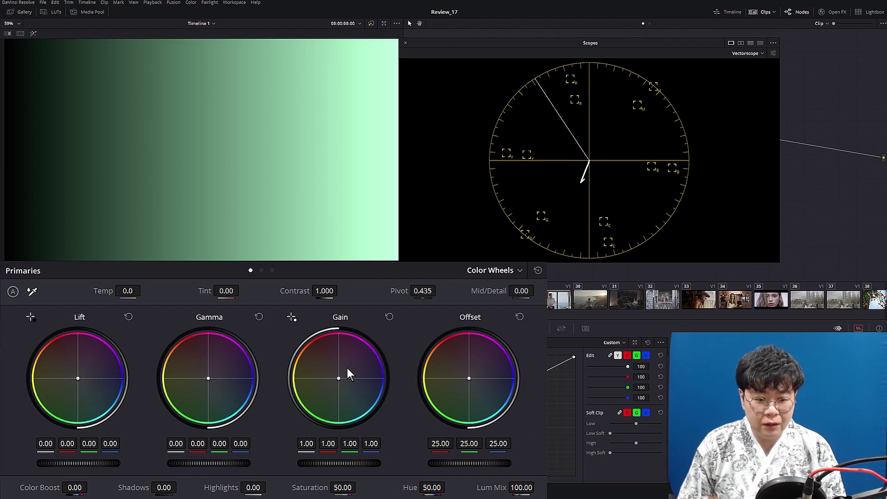
left_click_drag(340, 378, 336, 370)
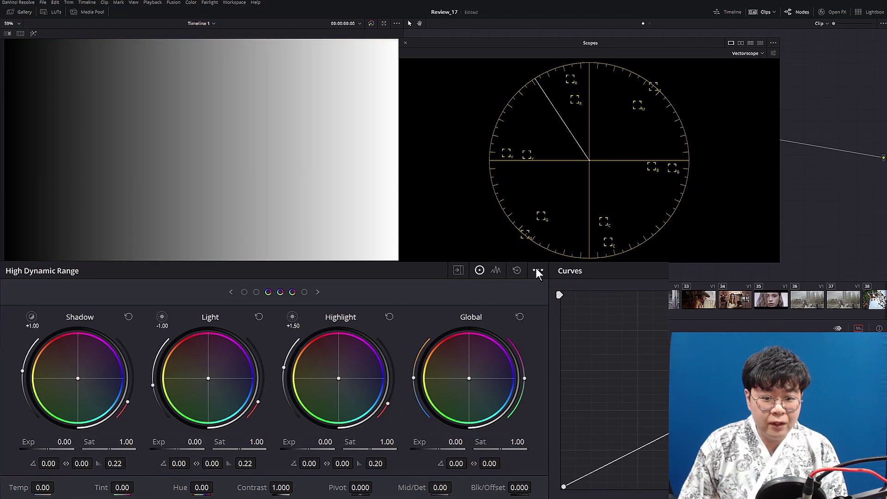
Display the wheel balance as X and Y, try a slight yellow shift on the Global wheel, and reset it
left_click(537, 271)
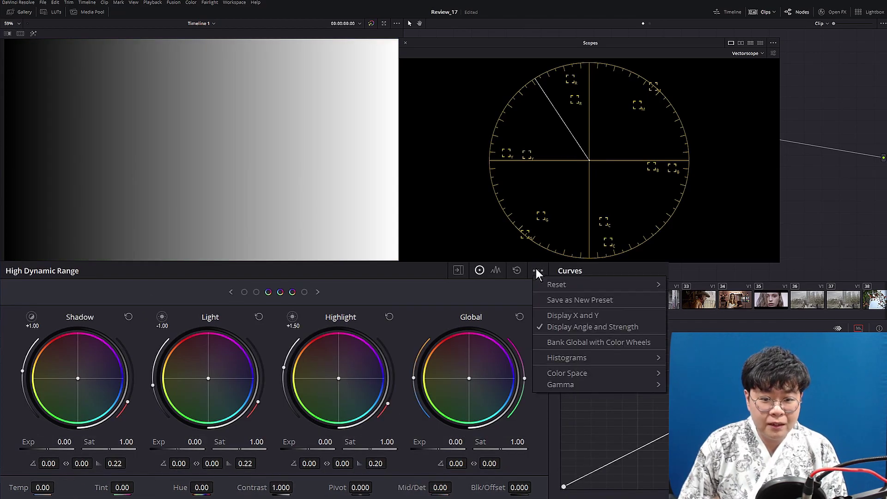
left_click(628, 315)
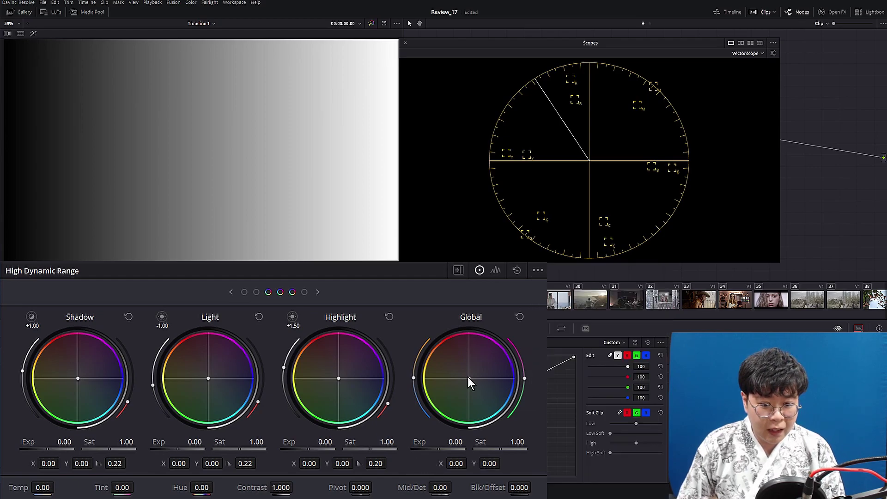
mouse_move(467, 377)
left_mouse_down()
mouse_move(463, 367)
mouse_move(479, 369)
mouse_move(478, 390)
mouse_move(462, 377)
left_mouse_up()
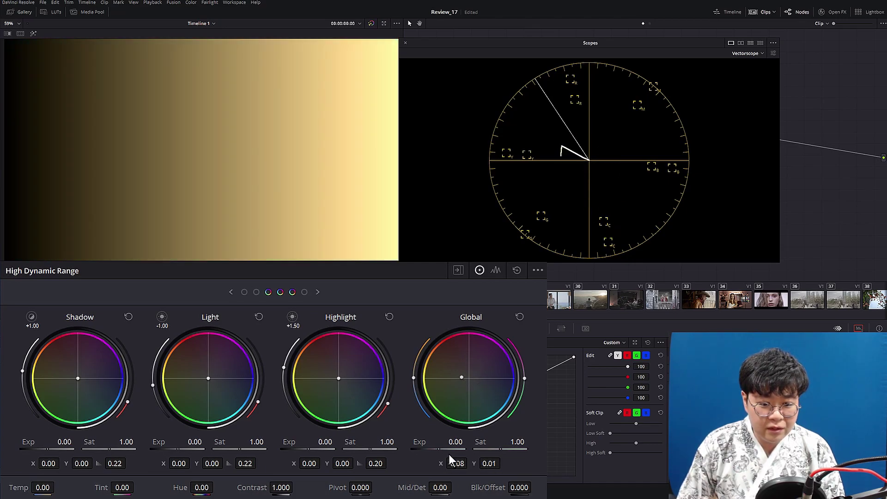
left_click(520, 317)
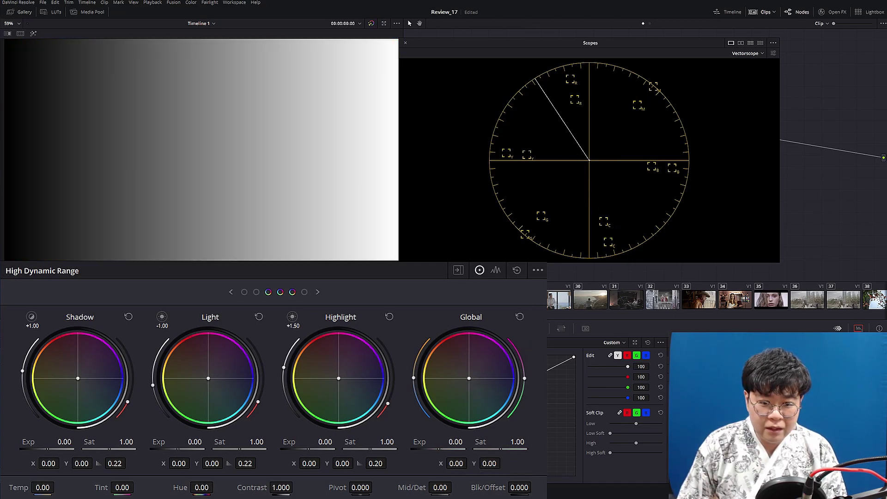
Display the wheel balance as Angle and Strength, try the Global wheel at angle 60.97 and strength 0.29, and reset it
left_click(537, 270)
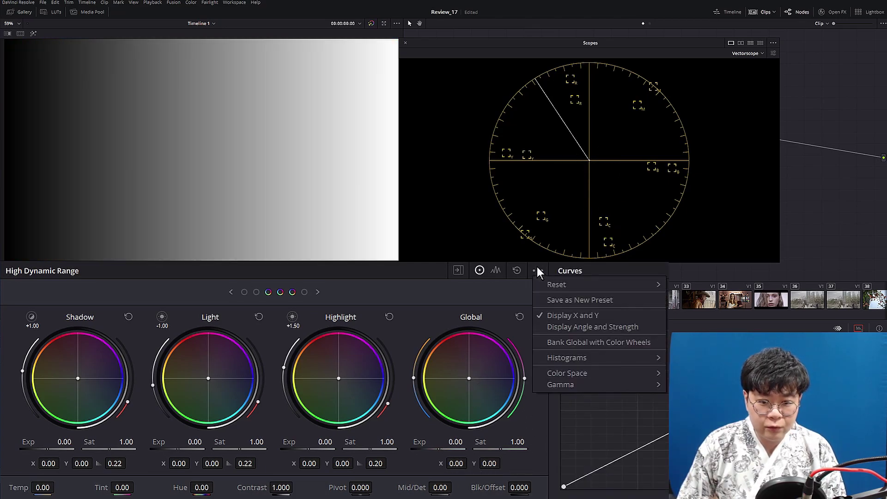
left_click(612, 325)
mouse_move(466, 379)
left_mouse_down()
mouse_move(473, 369)
mouse_move(457, 372)
left_mouse_up()
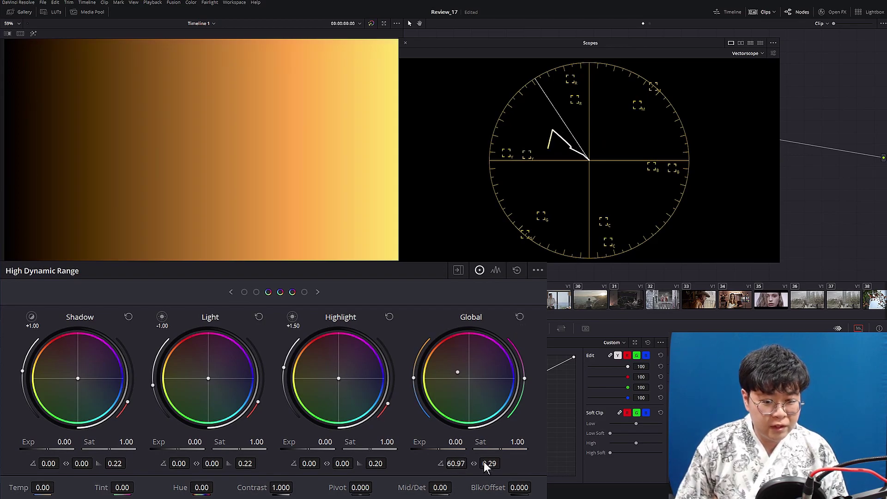
left_click(520, 317)
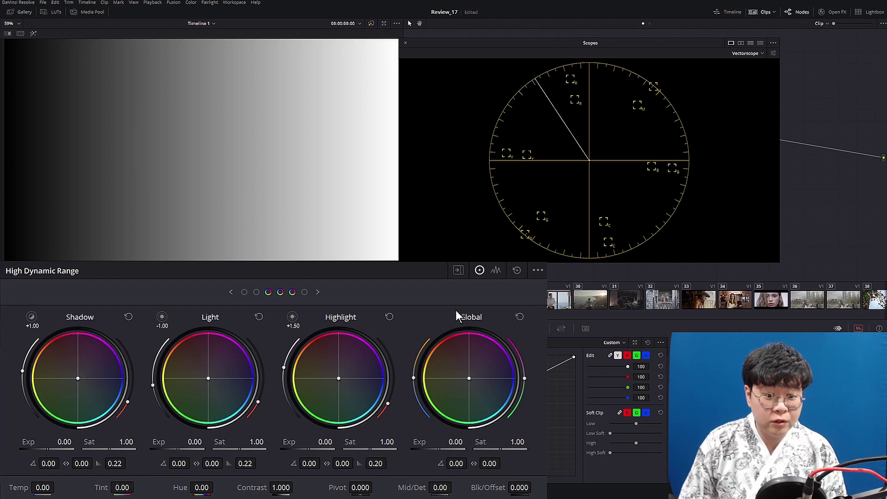
Alternate between the primary color wheels and the High Dynamic Range palette to compare their layouts and controls
left_click(102, 255)
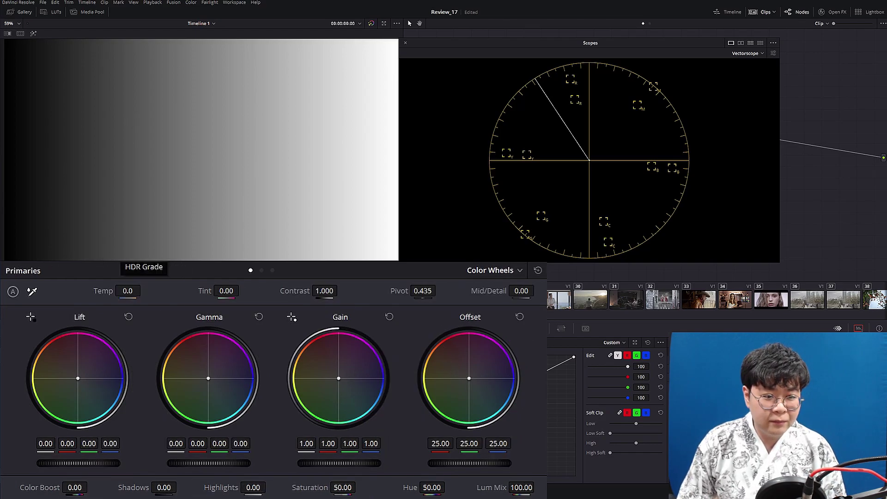
left_click(144, 257)
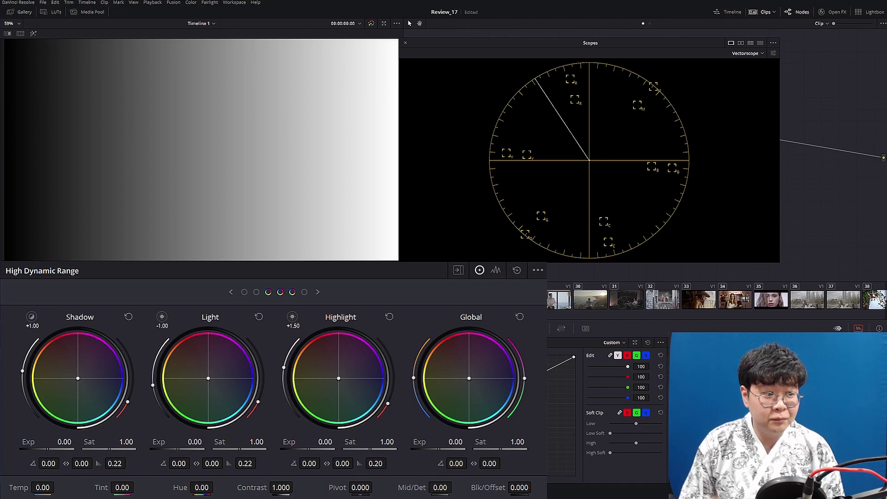
left_click(125, 261)
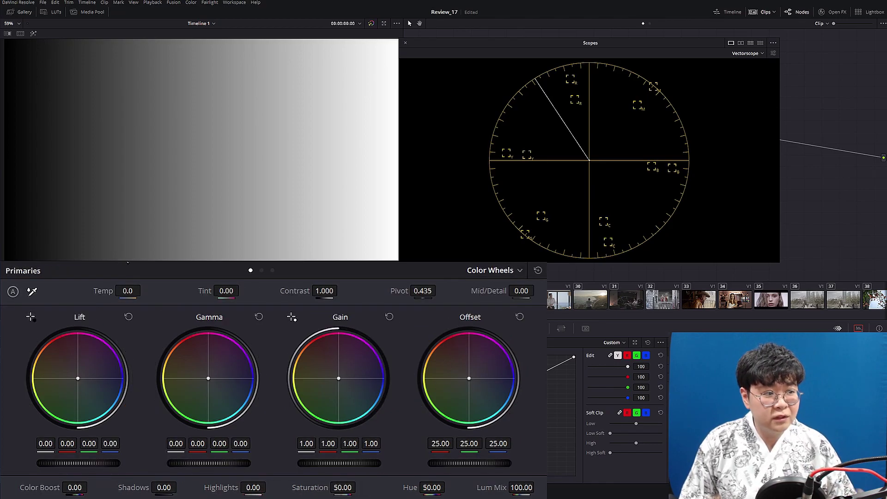
left_click(128, 262)
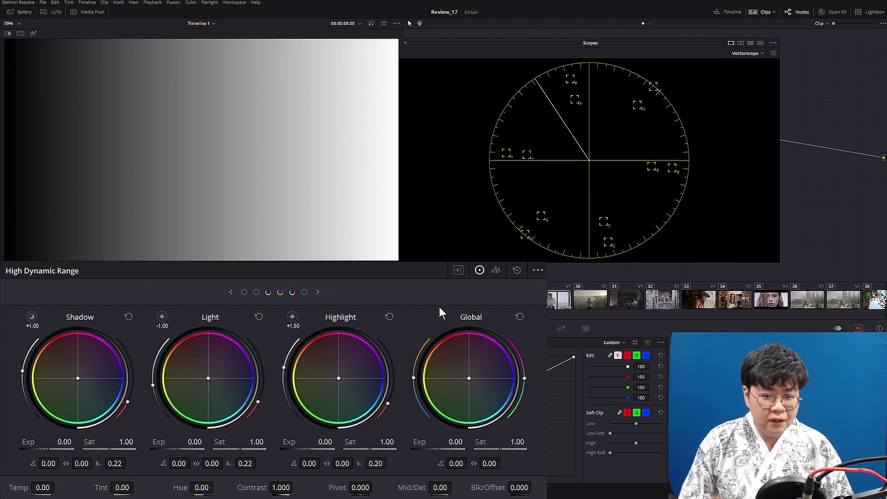
left_click(102, 262)
left_click(125, 263)
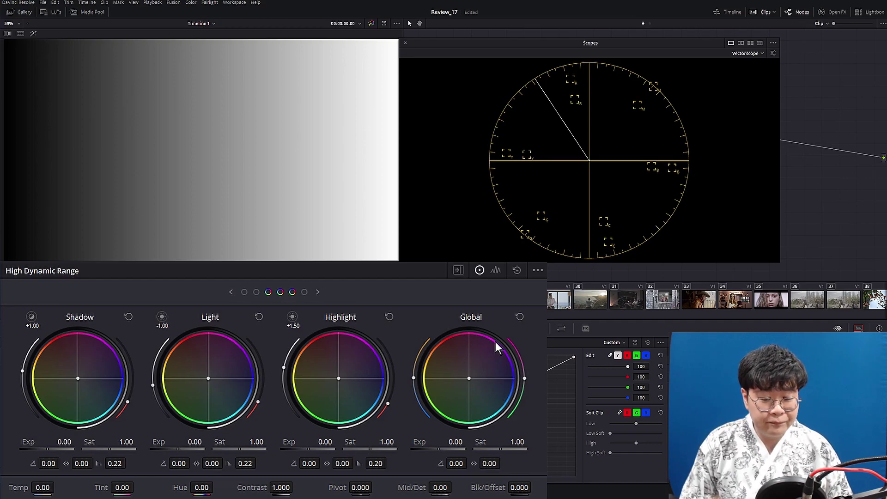
Turn on Bank Global with Color Wheels for the High Dynamic Range wheels and turn it off again
left_click(538, 268)
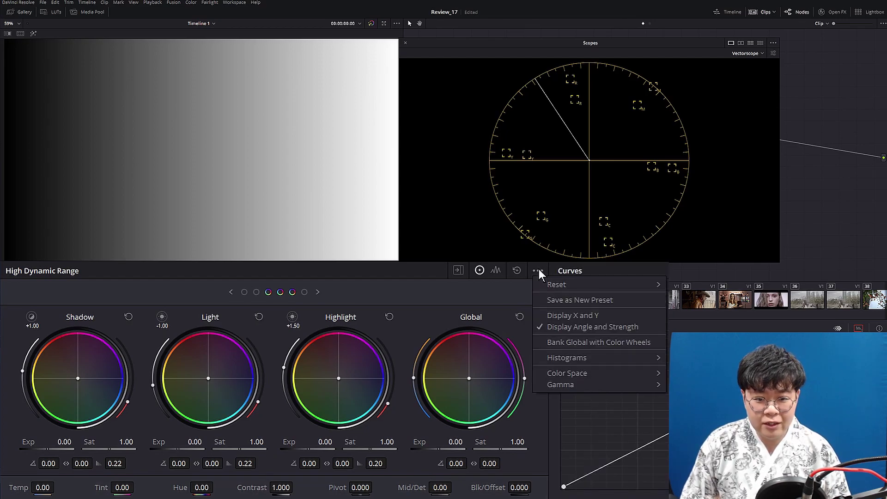
left_click(642, 343)
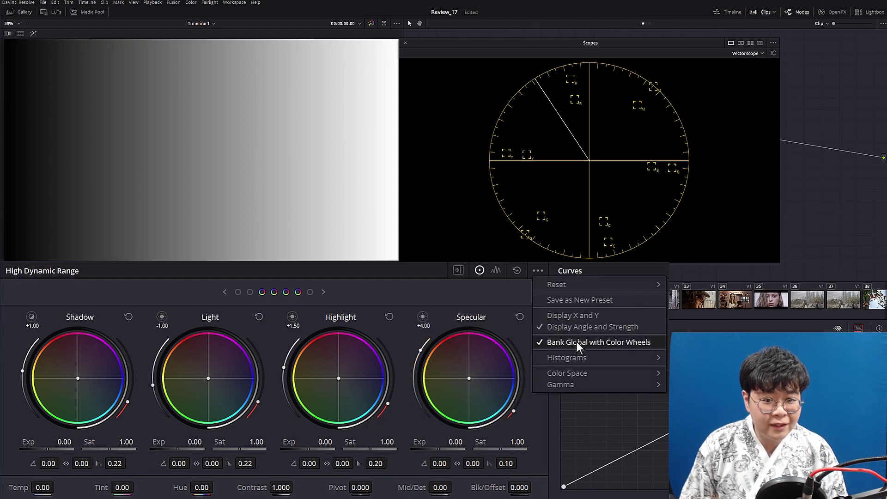
left_click(575, 342)
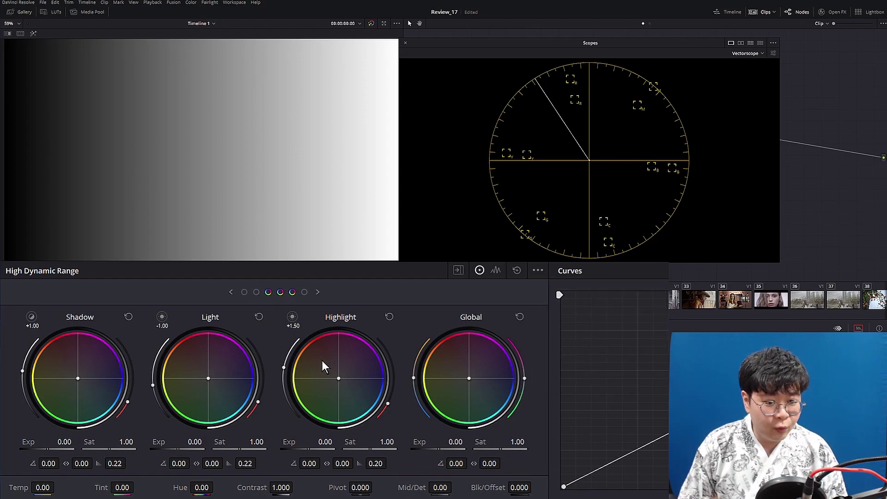
Turn on Bank Global with Color Wheels and page through the High Dynamic Range wheel banks, ending on the Dark to Highlight set
left_click(538, 270)
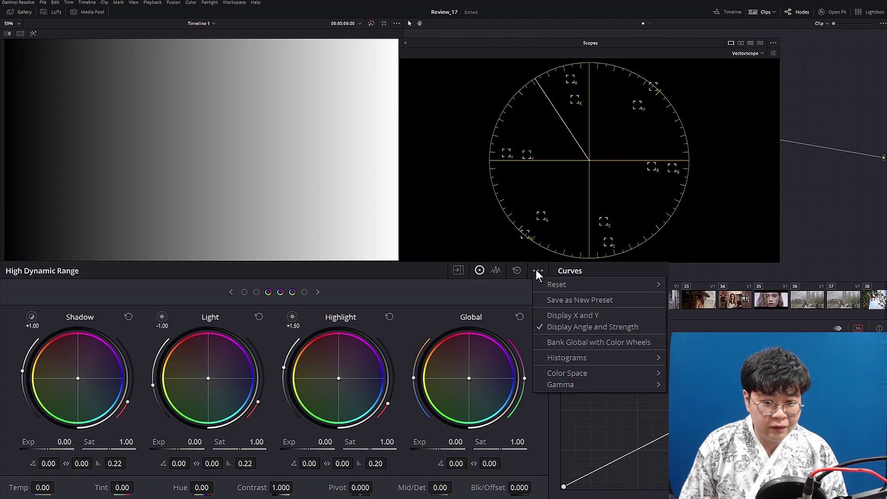
left_click(588, 342)
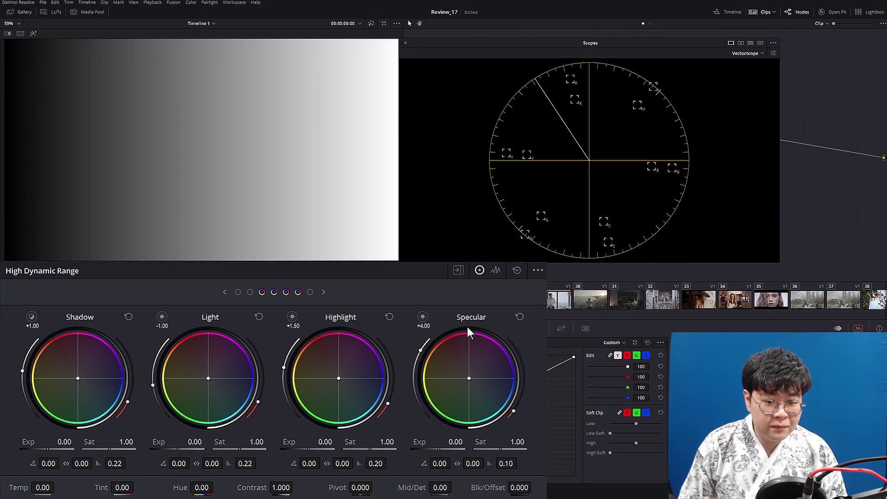
left_click(248, 292)
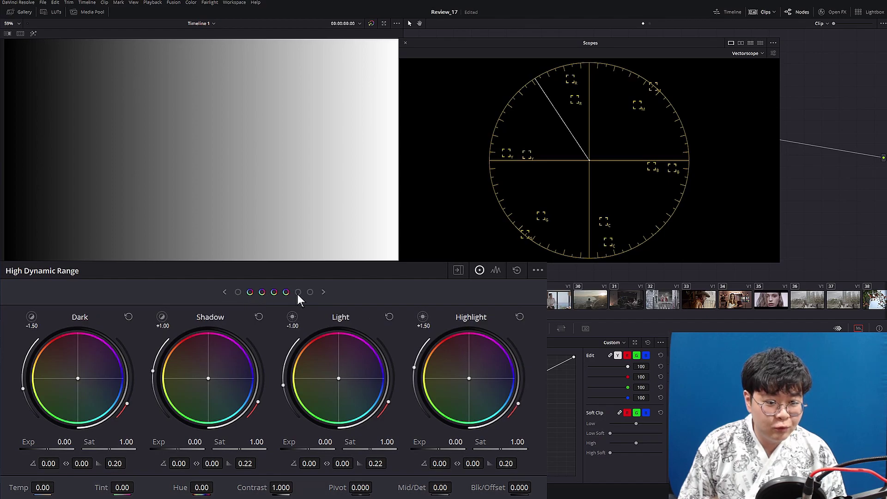
left_click(310, 292)
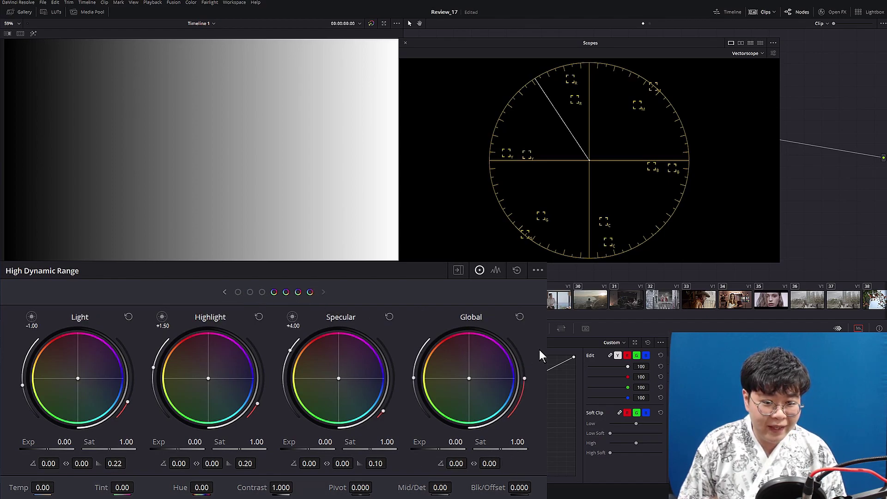
left_click(249, 292)
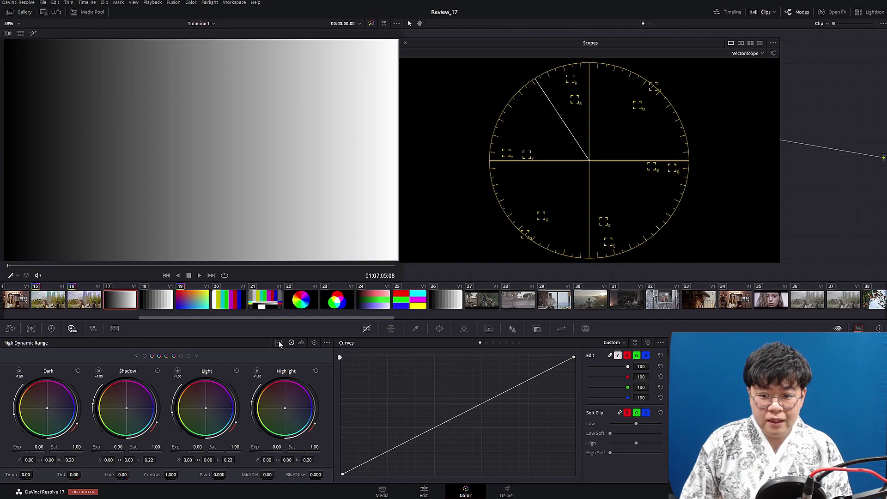
Expand the High Dynamic Range zone list and graph and load the stepped gray test clip 18
left_click(278, 342)
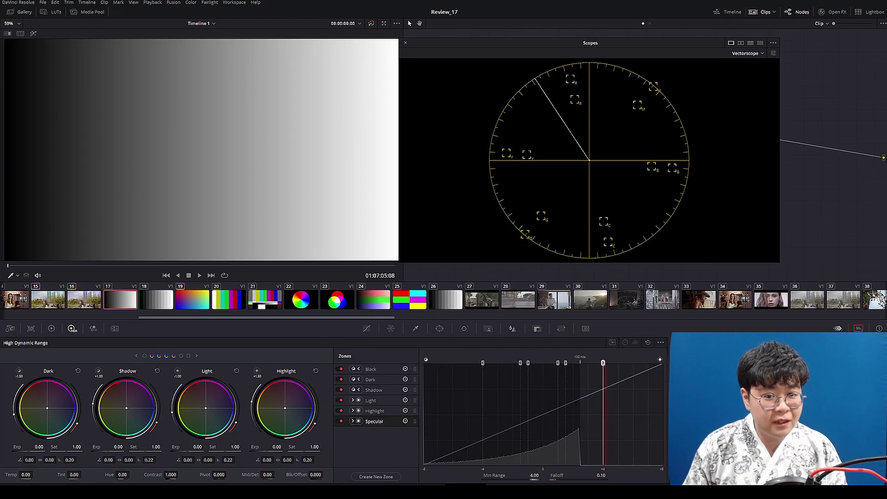
key("alt+Tab")
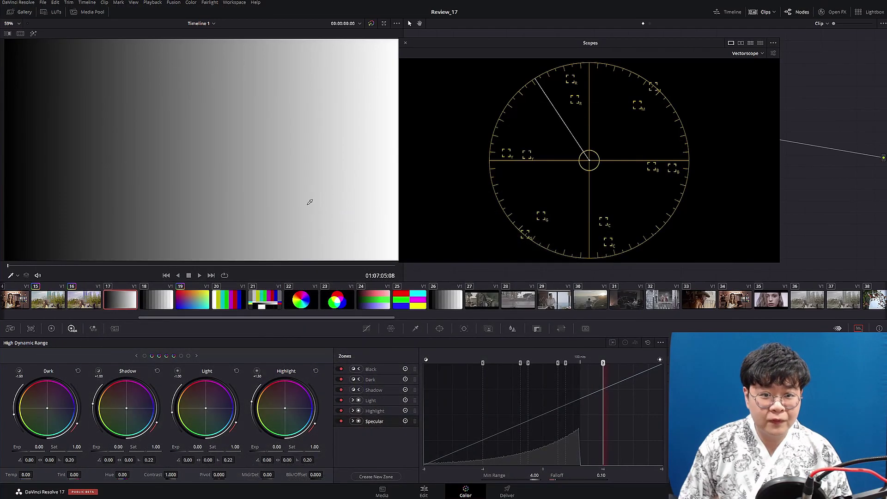
left_click(159, 299)
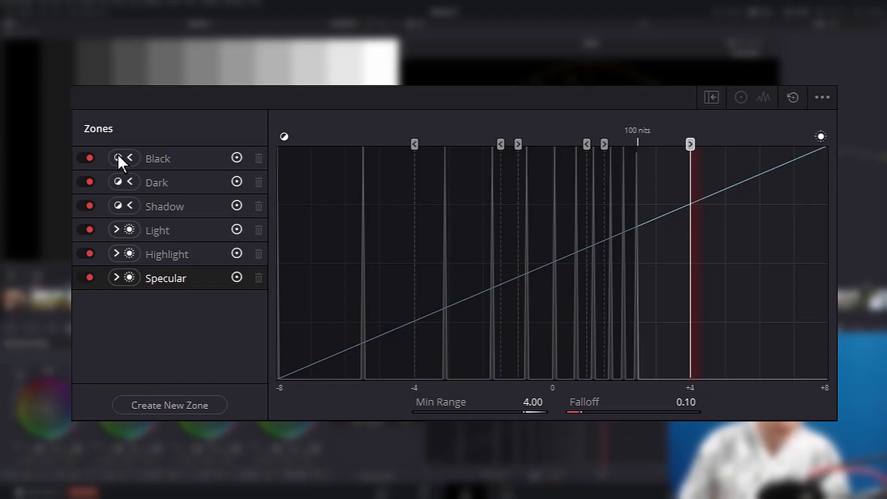
Go through the Black, Dark, Shadow, Light, Highlight and Specular zones to examine each one's range, direction and falloff on the graph
left_click(186, 158)
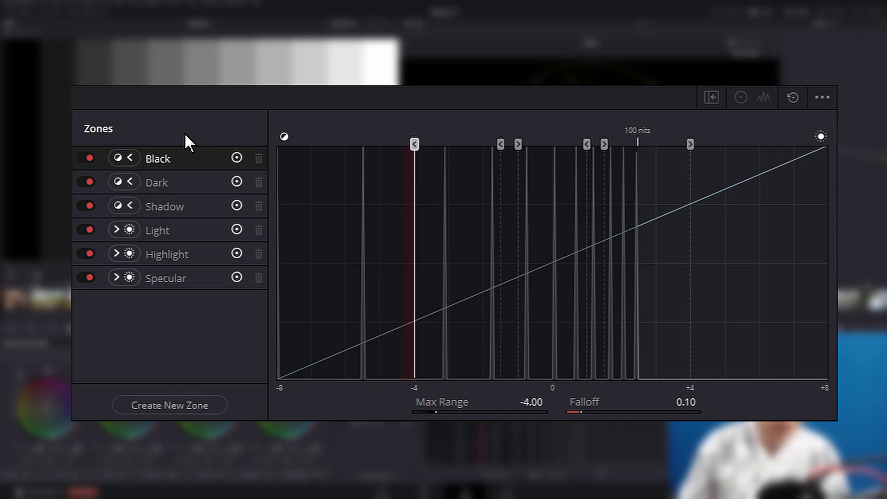
left_click(143, 276)
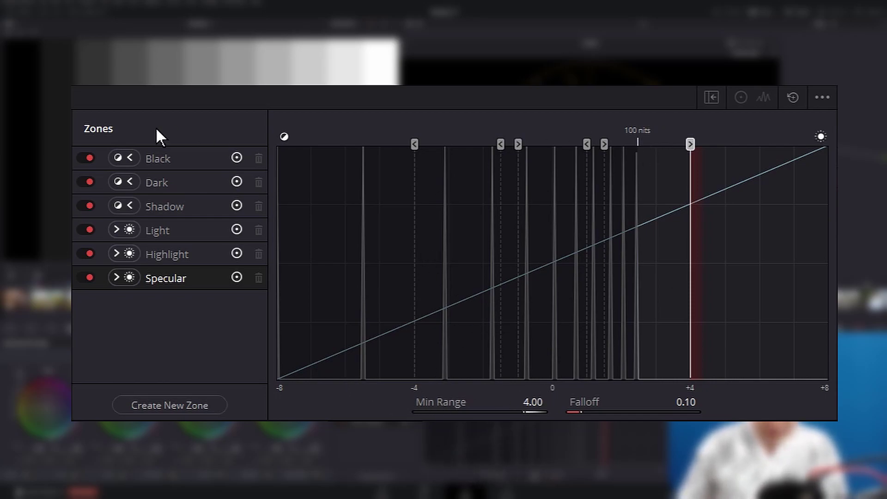
left_click(156, 158)
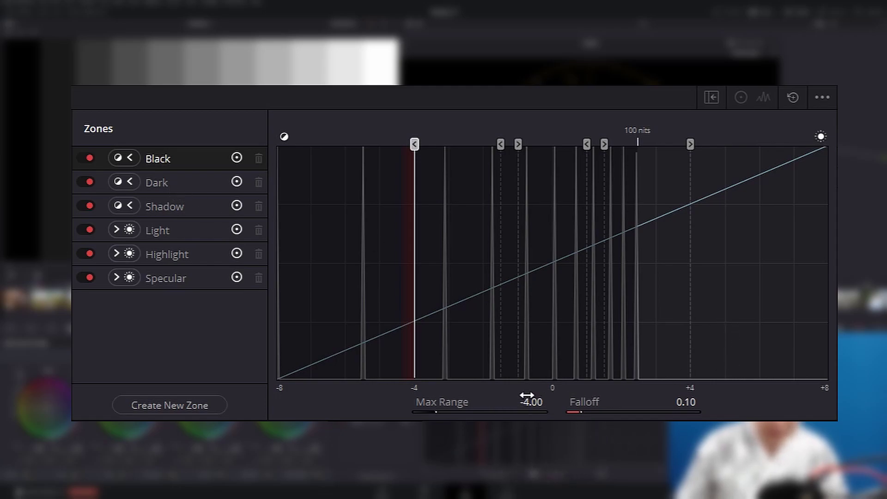
left_click(163, 184)
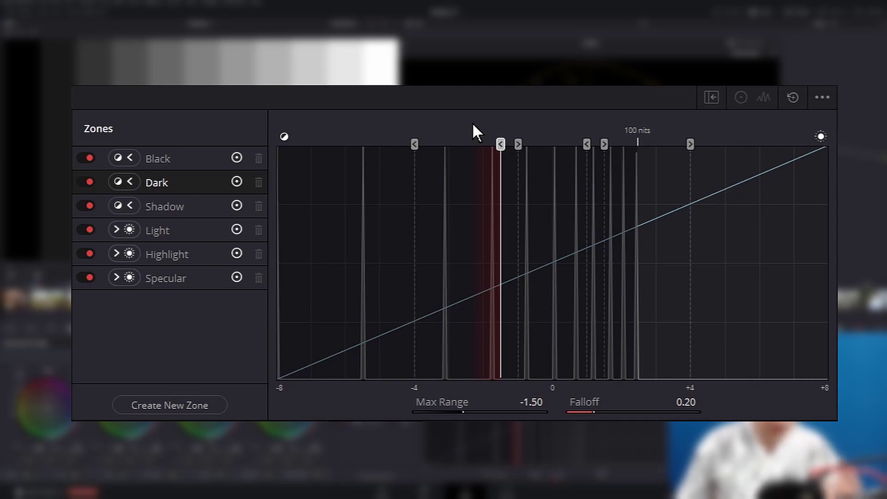
left_click(164, 206)
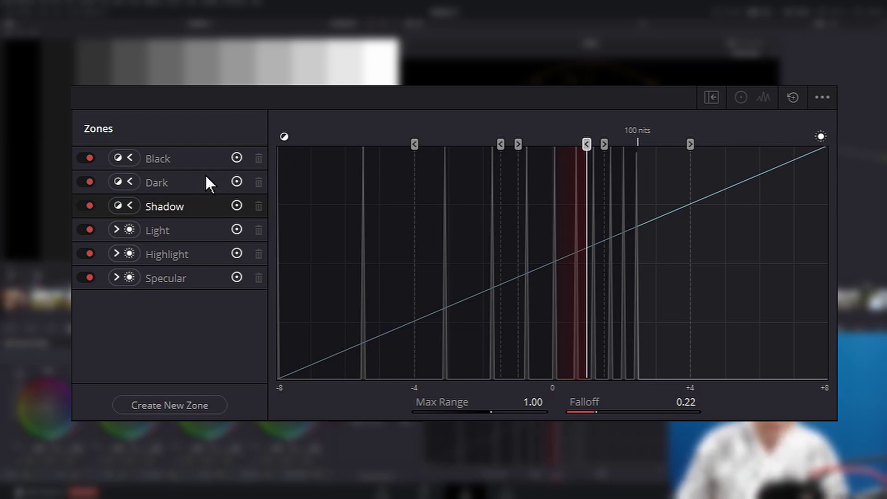
left_click(160, 228)
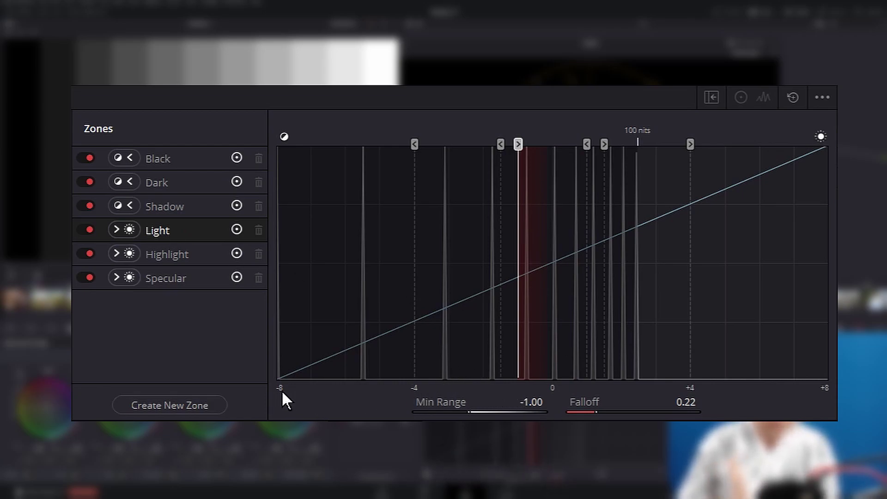
left_click(194, 255)
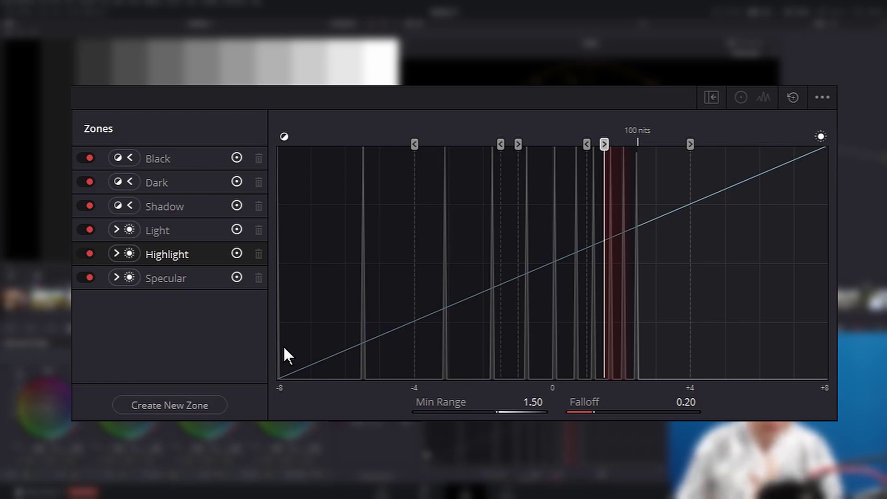
left_click(163, 277)
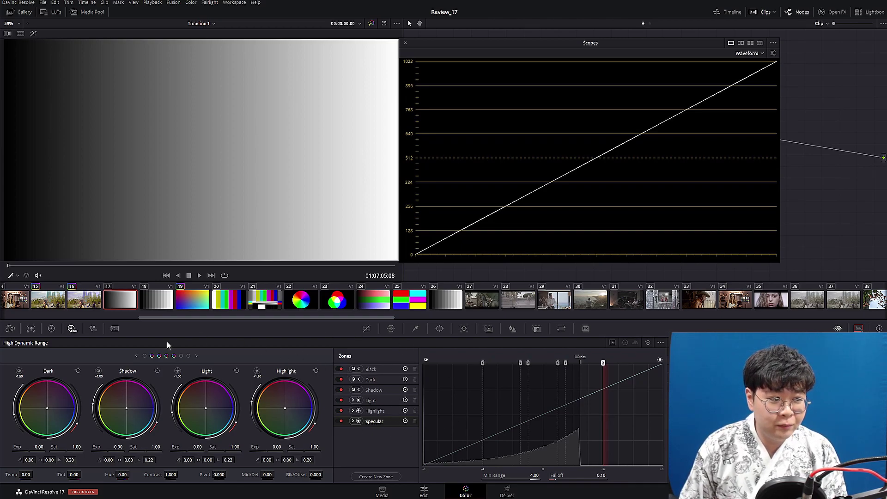
Set the falloff of both the Shadow and Light zones to 0.00
left_click(524, 363)
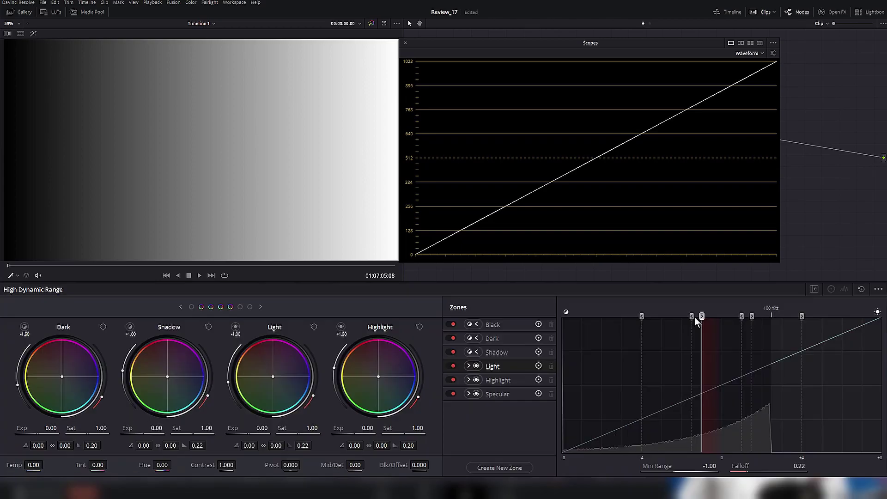
left_click(497, 354)
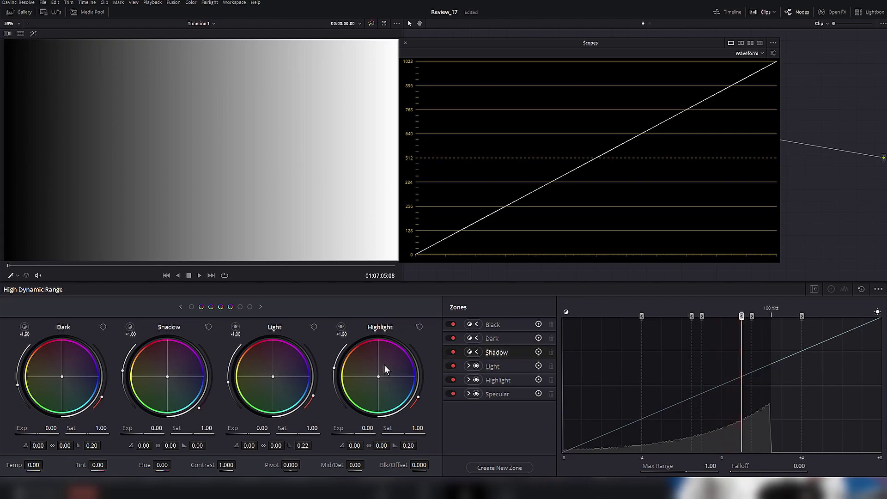
left_click(492, 366)
left_click_drag(799, 465, 786, 466)
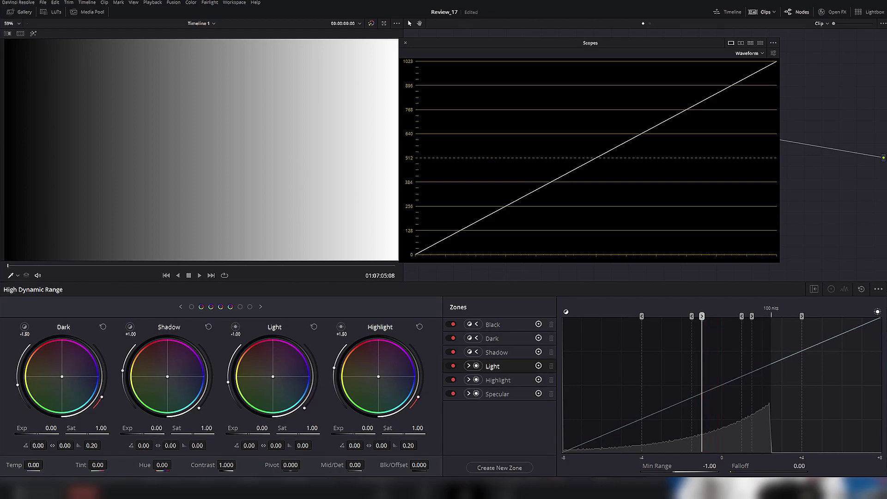
Toggle the Shadow zone's range preview on and off twice to examine its coverage in the viewer and waveform
left_click(505, 355)
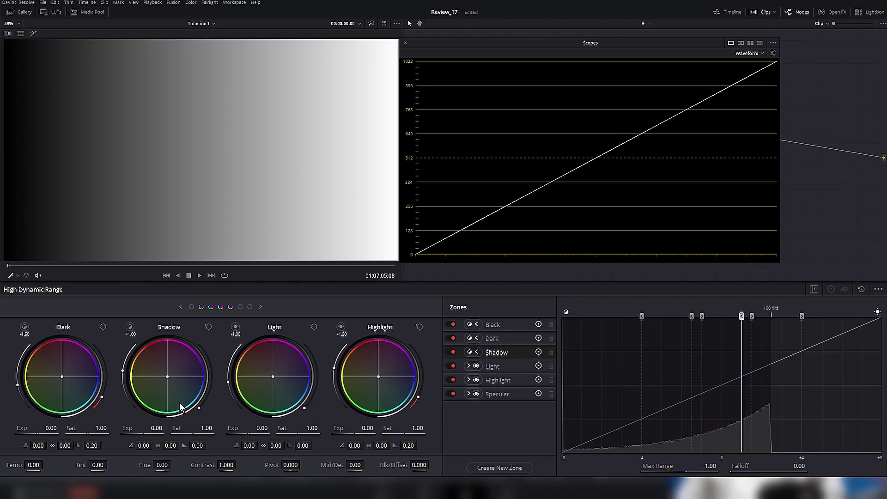
left_click(133, 327)
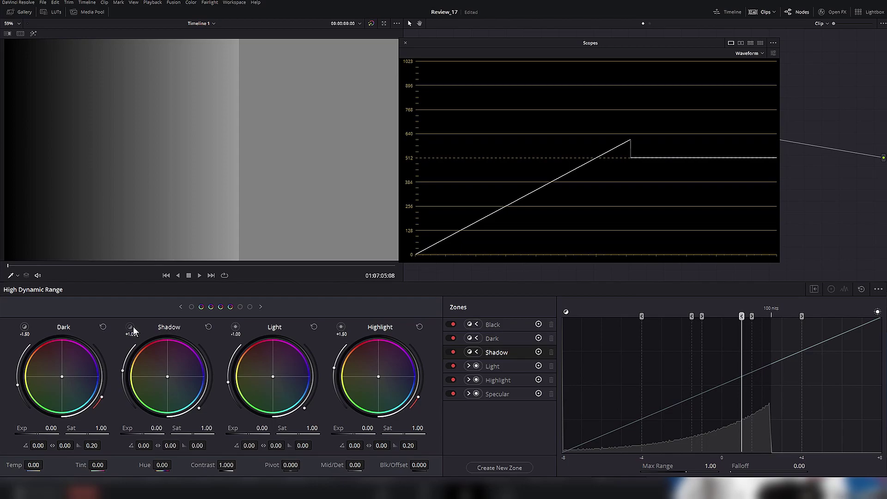
left_click(133, 326)
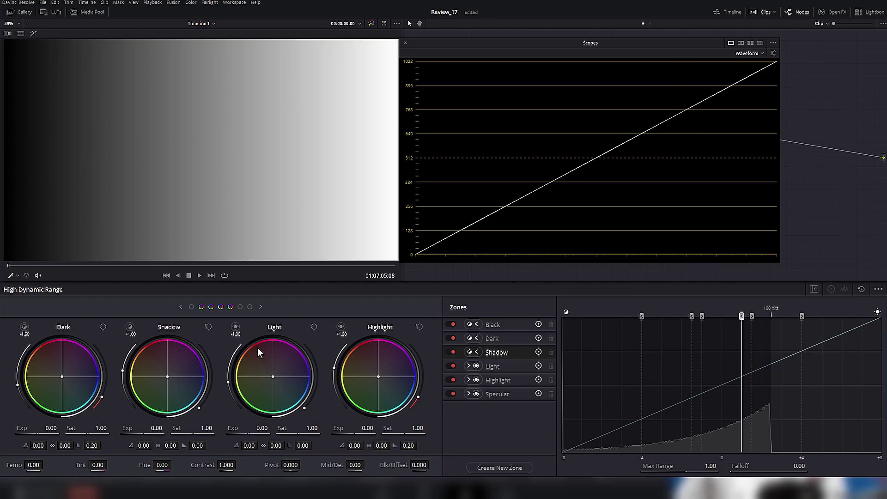
left_click(128, 328)
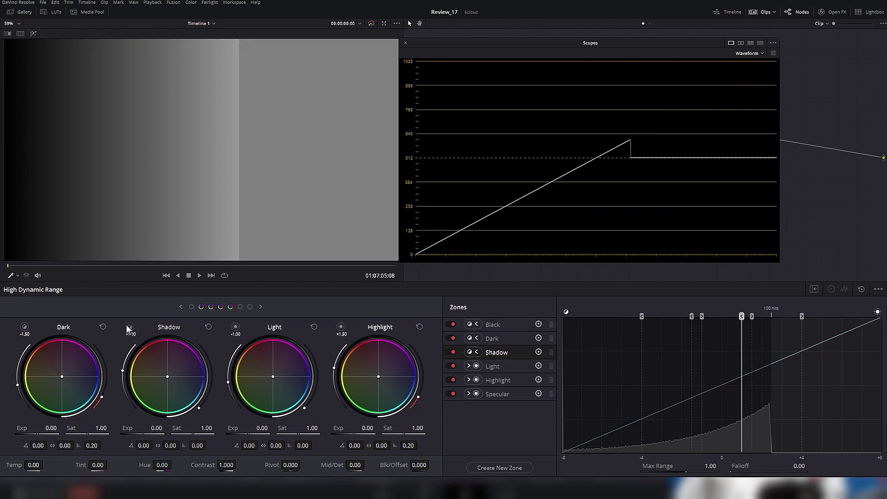
left_click(127, 326)
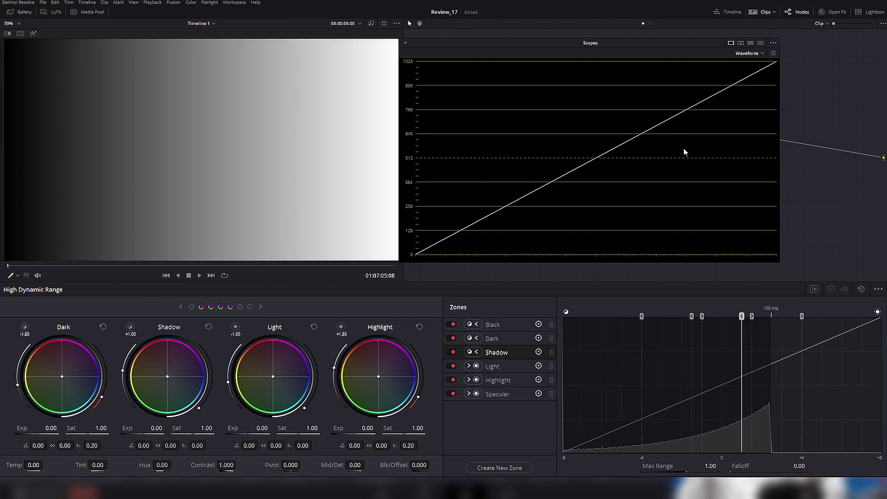
Toggle the Light zone's range preview and compare its coverage with the Shadow zone's on the gradient
left_click(235, 327)
left_click(235, 327)
left_click(236, 327)
left_click(236, 327)
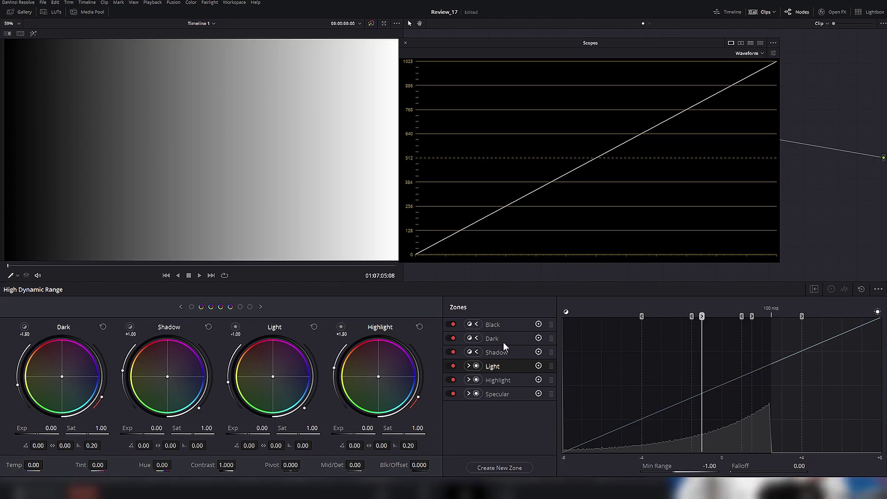
left_click(131, 328)
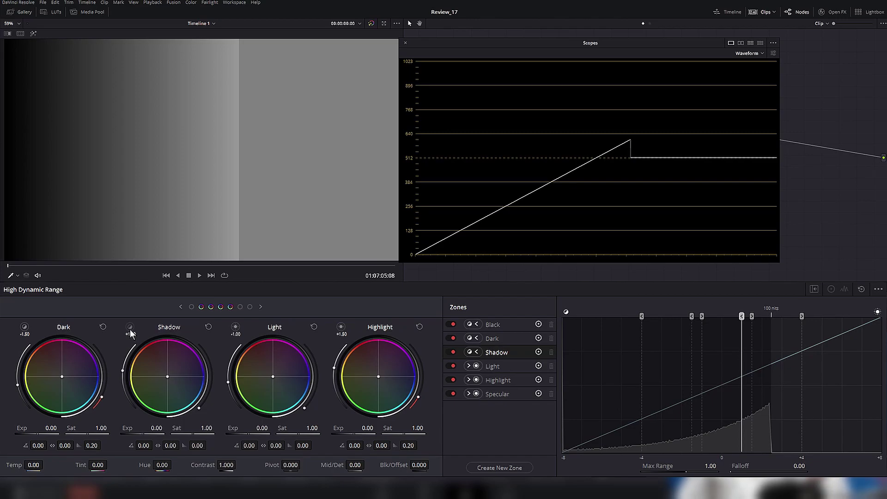
left_click(238, 331)
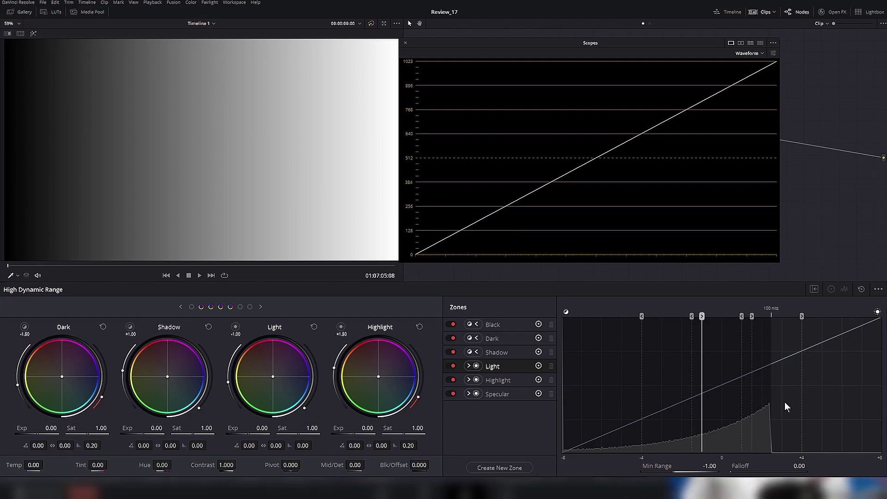
Compare the Black and Specular zones, bring up the Specular wheel and toggle its range preview to examine what it affects
left_click(494, 327)
left_click(505, 395)
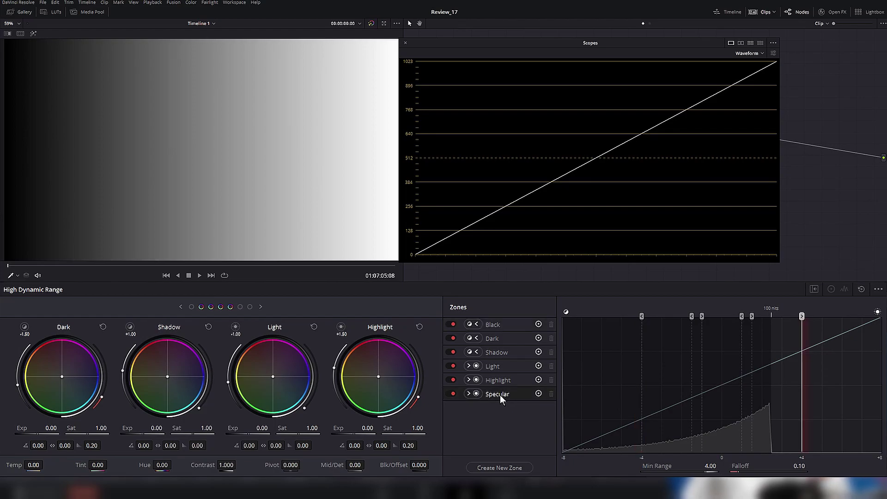
left_click(240, 307)
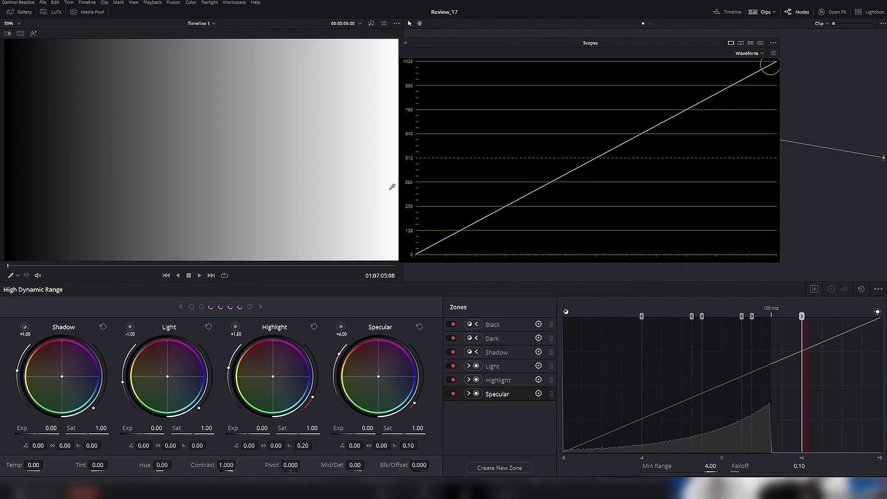
left_click(341, 328)
left_click(341, 328)
left_click(341, 328)
left_click(341, 328)
left_click(341, 328)
left_click(341, 328)
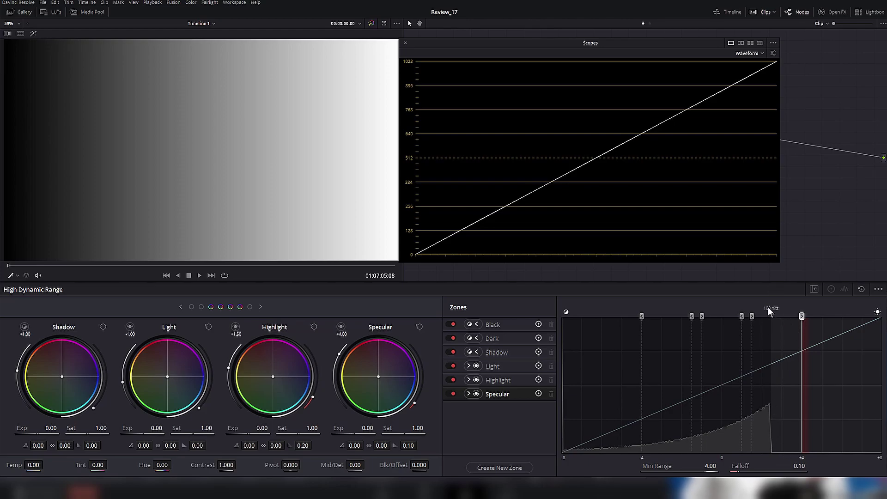
Try the Specular zone's minimum range at 2.55, 2.50 and 2.52 near the 100 nits mark, and return it to 4.00
left_click_drag(801, 316, 772, 333)
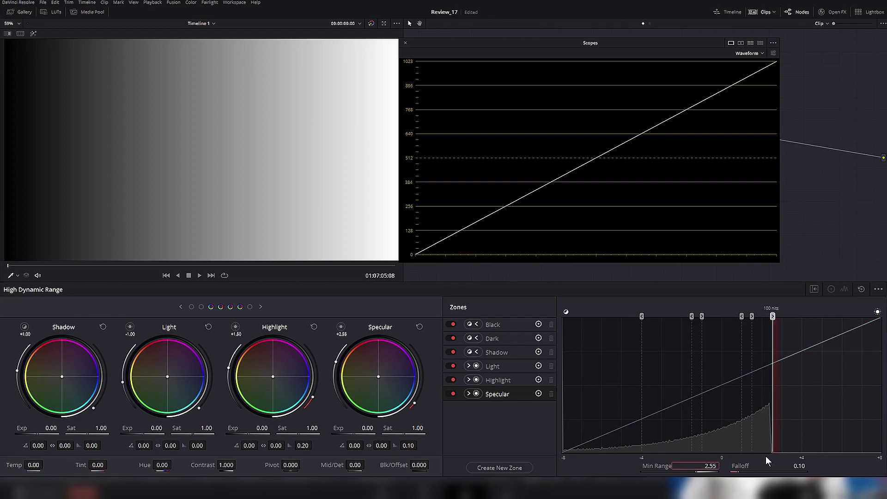
type("2.5")
key("Return")
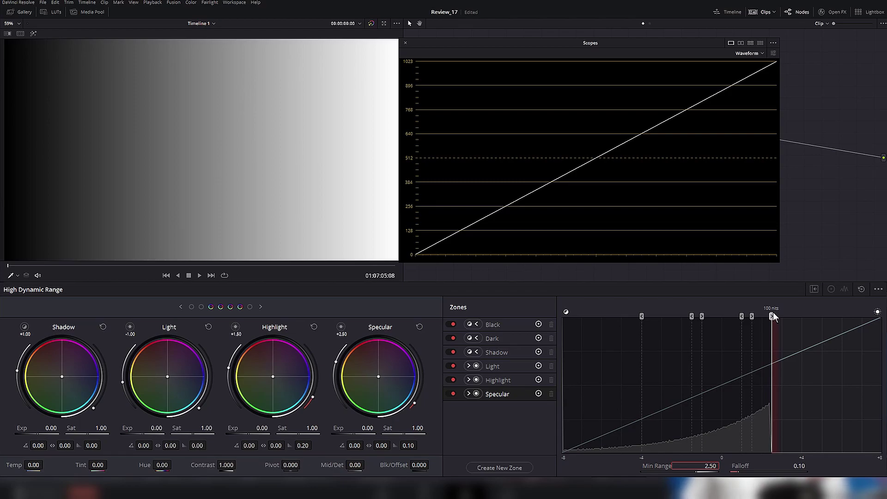
left_click_drag(773, 316, 774, 316)
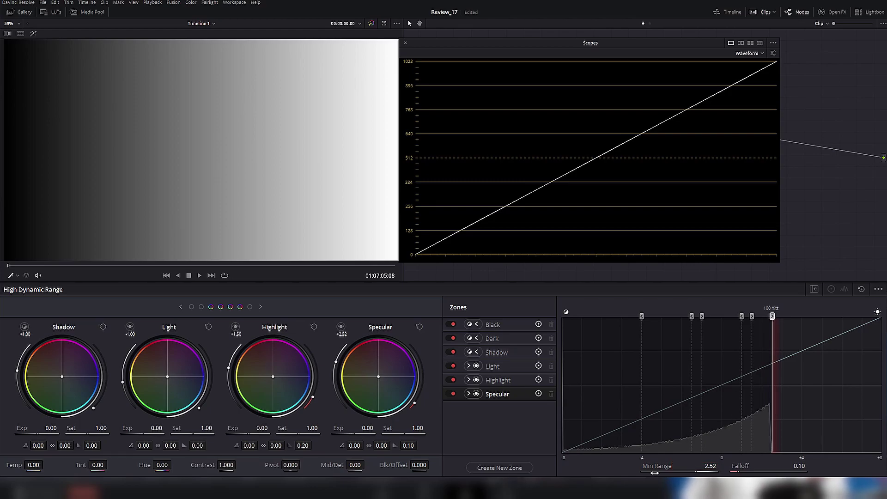
left_click_drag(655, 473, 706, 474)
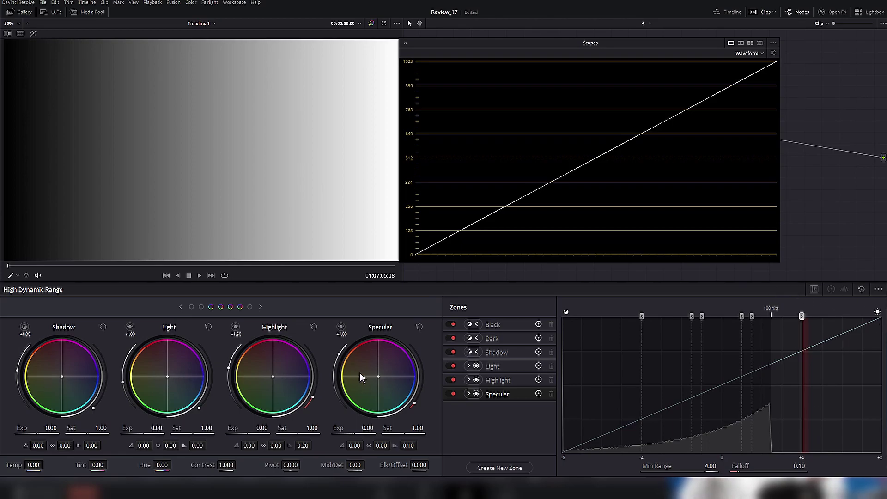
Push the Specular wheel's color balance toward blue, to an angle of about 245.3 and a strength of 0.58
left_click_drag(382, 377, 397, 385)
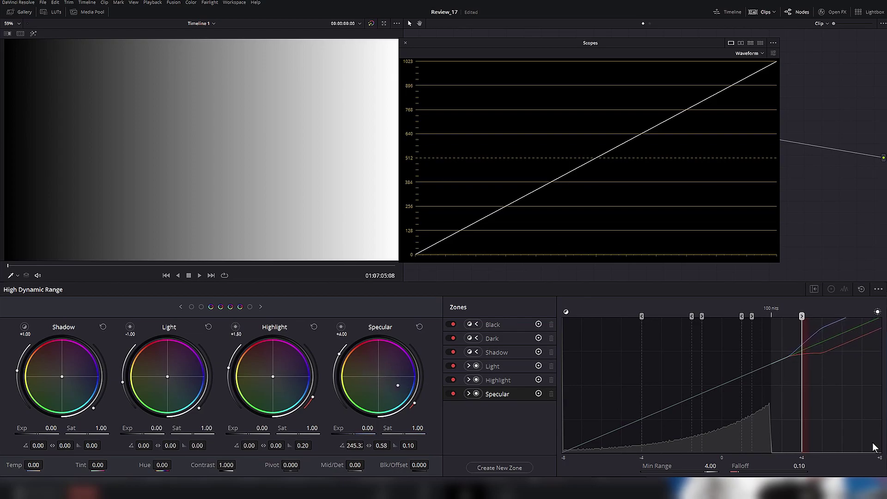
Reset the Specular wheel, select the Black zone and bring its wheel into view
left_click(419, 327)
left_click(495, 326)
left_click(190, 307)
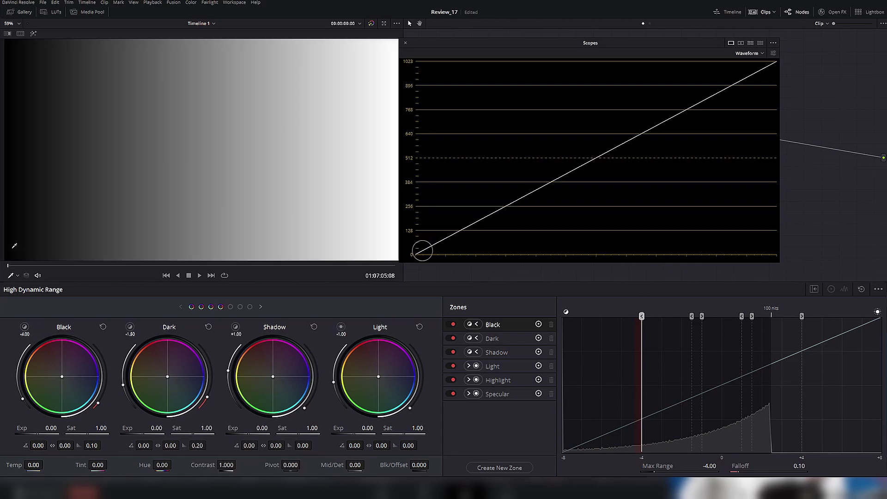
Set the Black zone's falloff to 0.00 and toggle its range preview to examine which part of the gradient it covers
double_click(87, 450)
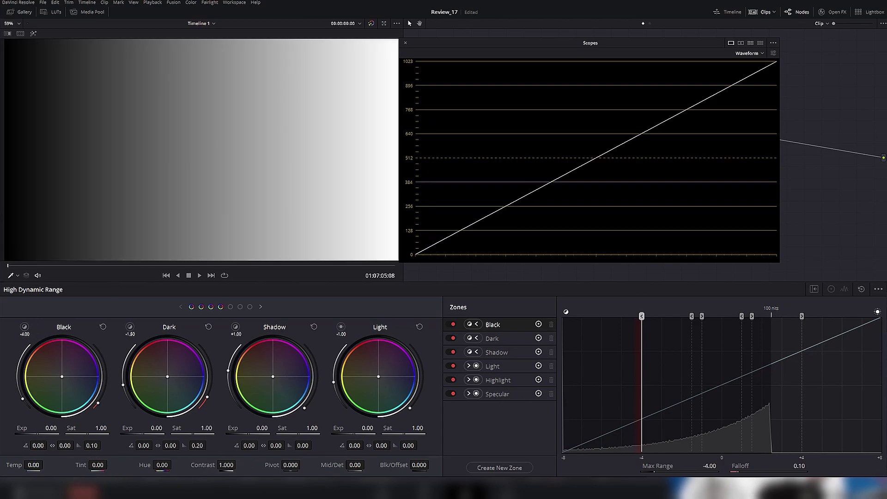
left_click(27, 329)
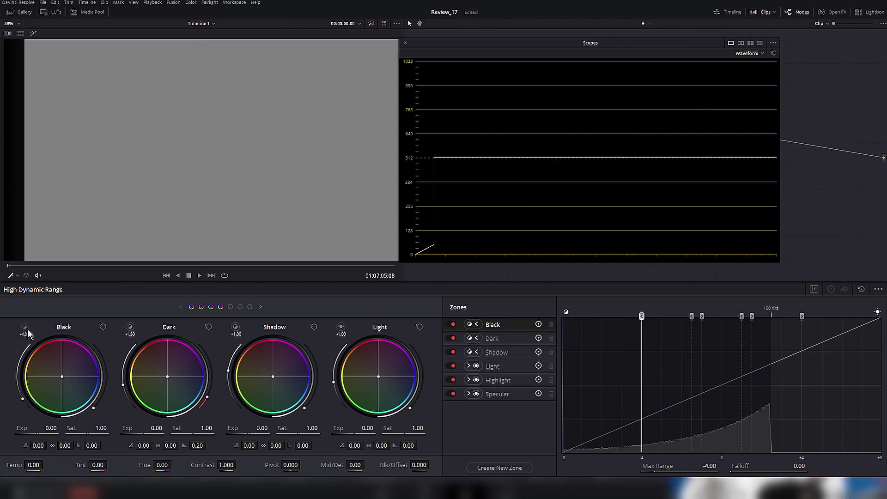
left_click(27, 329)
left_click(25, 329)
left_click(24, 328)
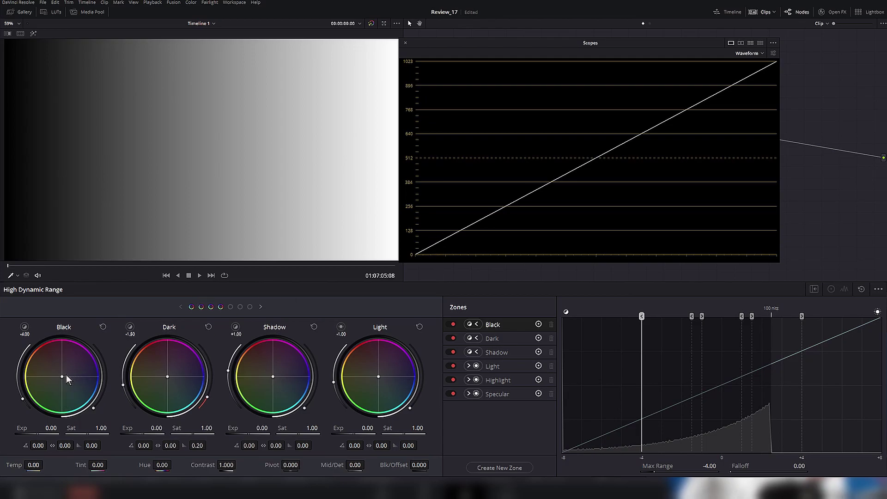
Try pushing the Black wheel's color balance toward blue, to an angle of about 223.1 and a strength of 0.97, and reset the wheel
left_click_drag(62, 376, 78, 396)
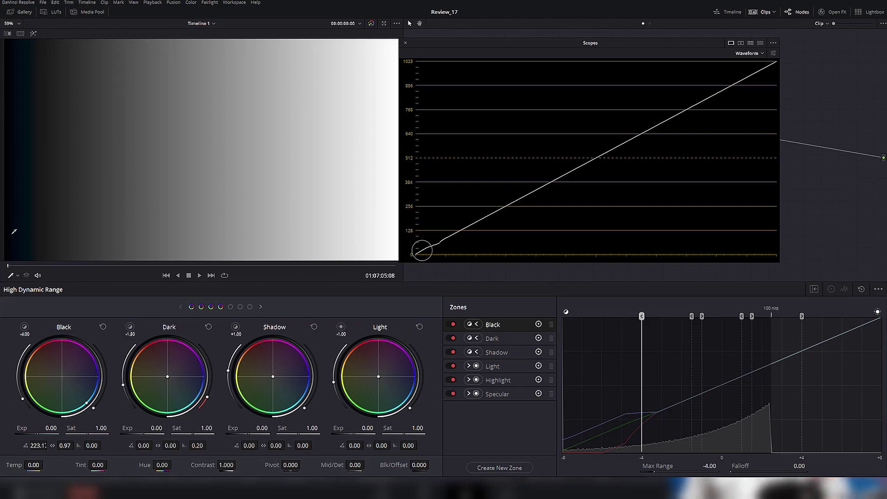
left_click(103, 327)
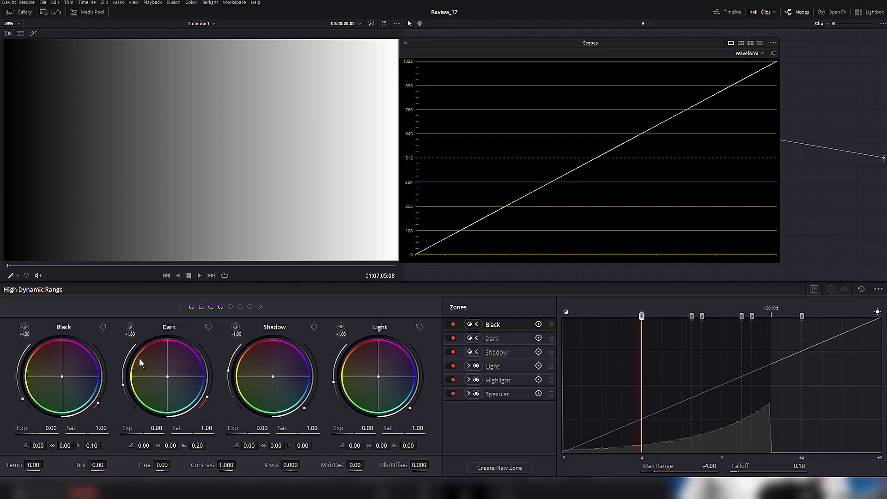